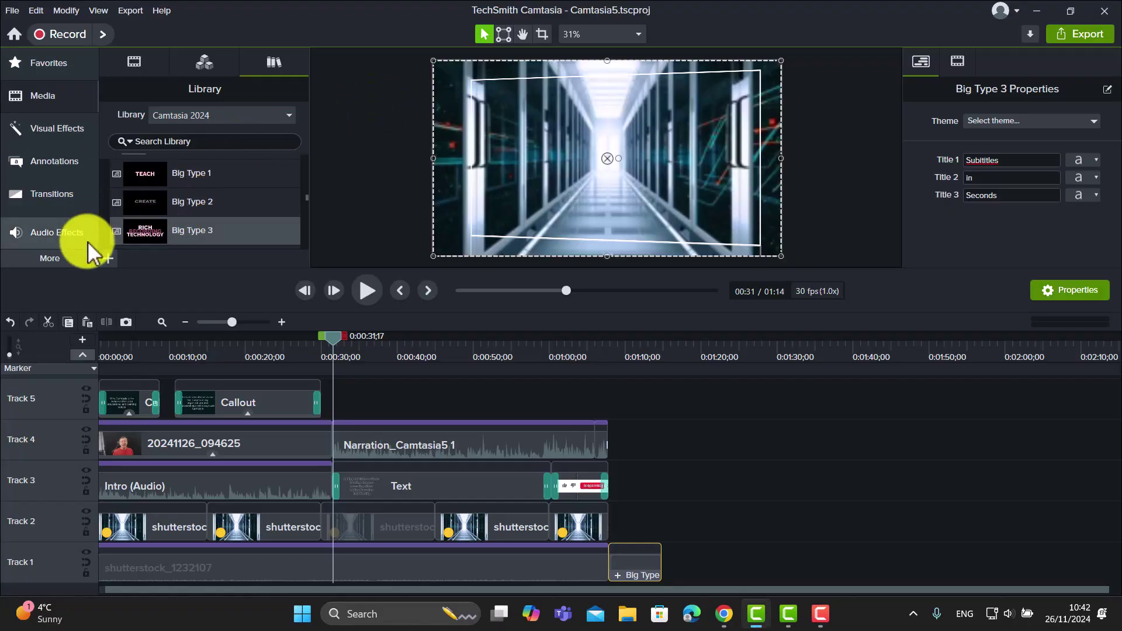
Drop the Noto Sans Word Box dynamic caption style onto Track 5 above the narration.
{"action": "left_click", "coordinate": [50, 256]}
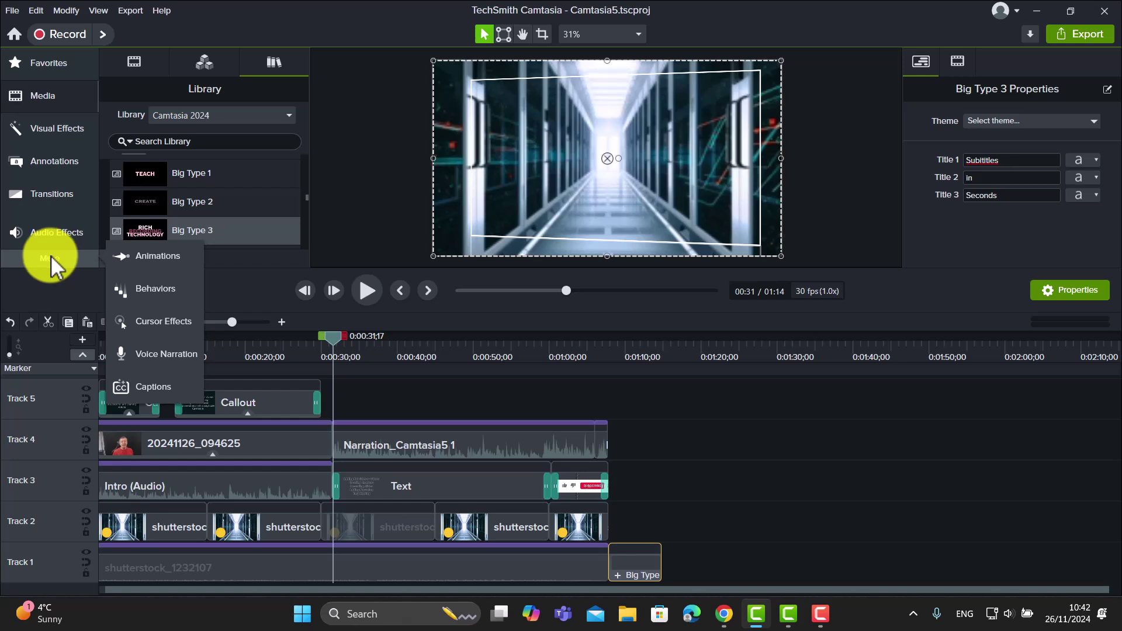
{"action": "left_click", "coordinate": [153, 387]}
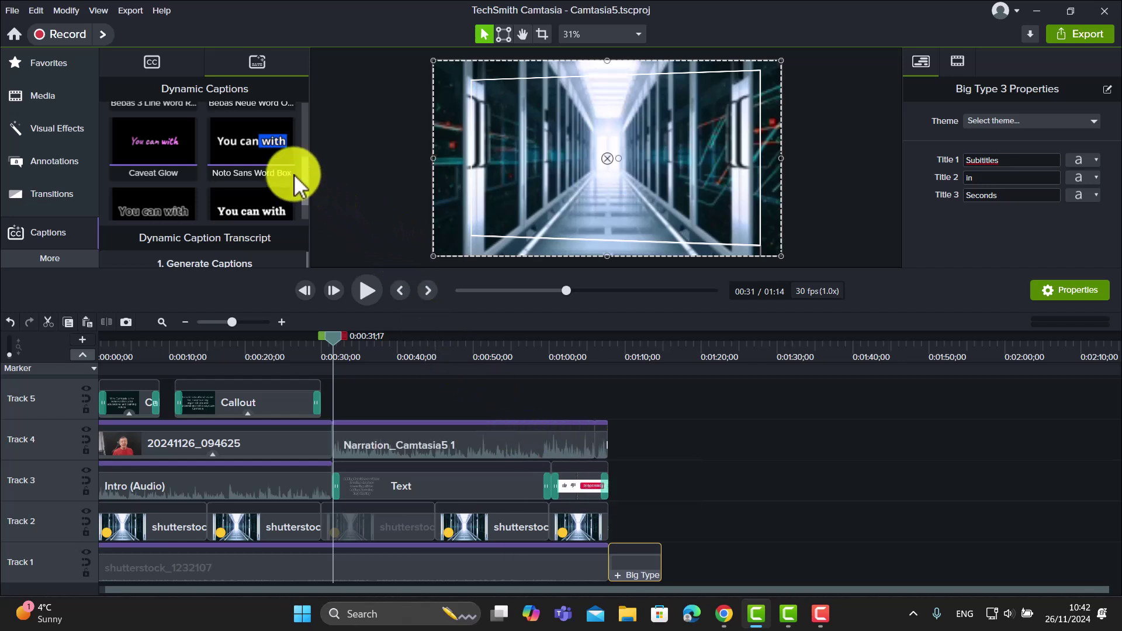
{"action": "left_click_drag", "start_coordinate": [238, 147], "coordinate": [331, 404]}
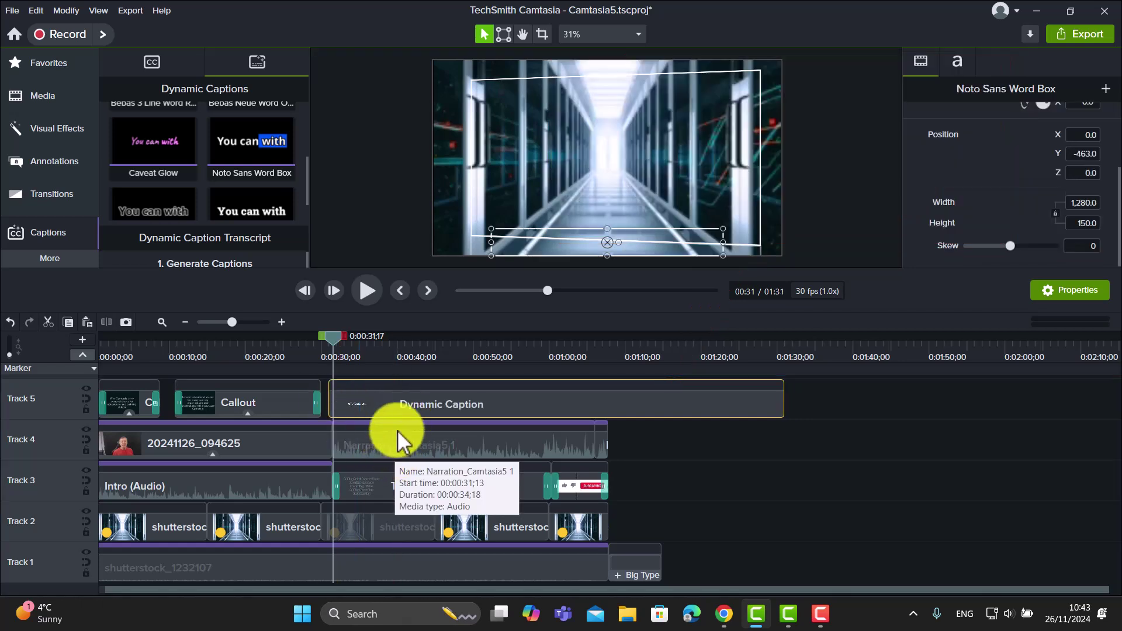
Shift the dynamic caption clip so it starts exactly where the narration begins.
{"action": "left_click_drag", "start_coordinate": [334, 339], "coordinate": [329, 338]}
{"action": "left_click_drag", "start_coordinate": [391, 410], "coordinate": [396, 410]}
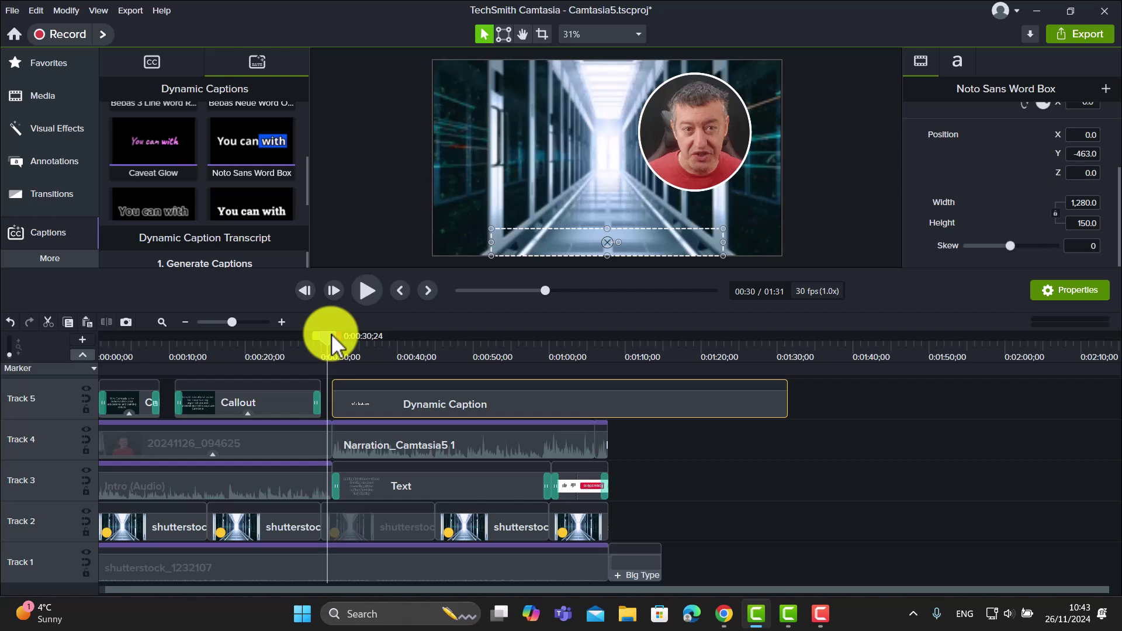
{"action": "left_click_drag", "start_coordinate": [331, 338], "coordinate": [334, 339]}
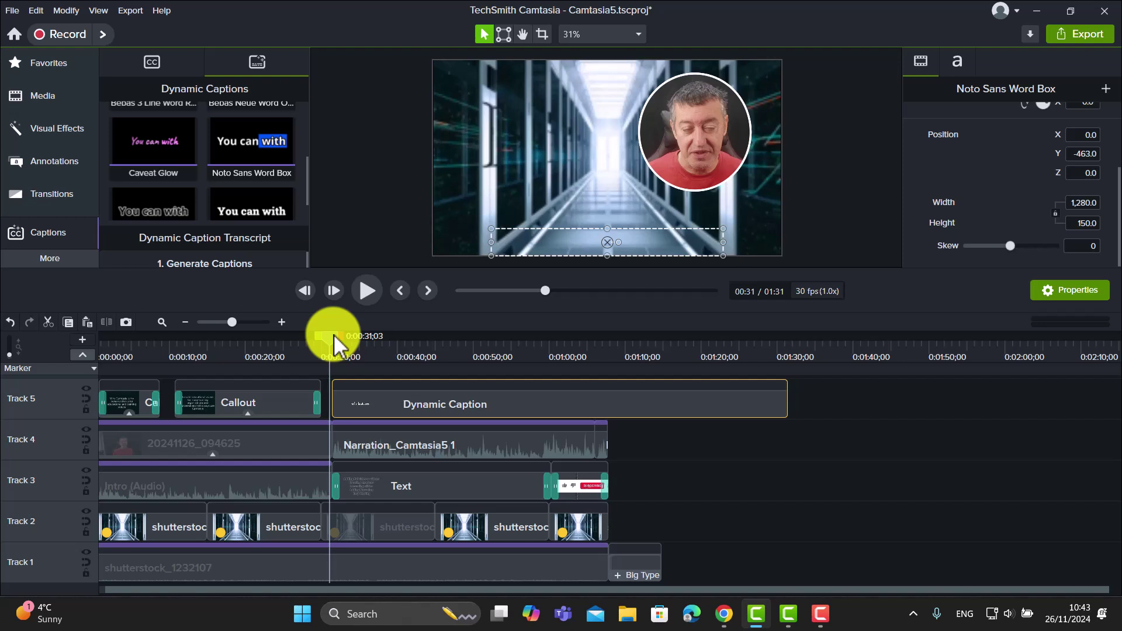
Play back to check the caption, then shrink its box to 1,215.5 × 82.3.
{"action": "left_click", "coordinate": [367, 290]}
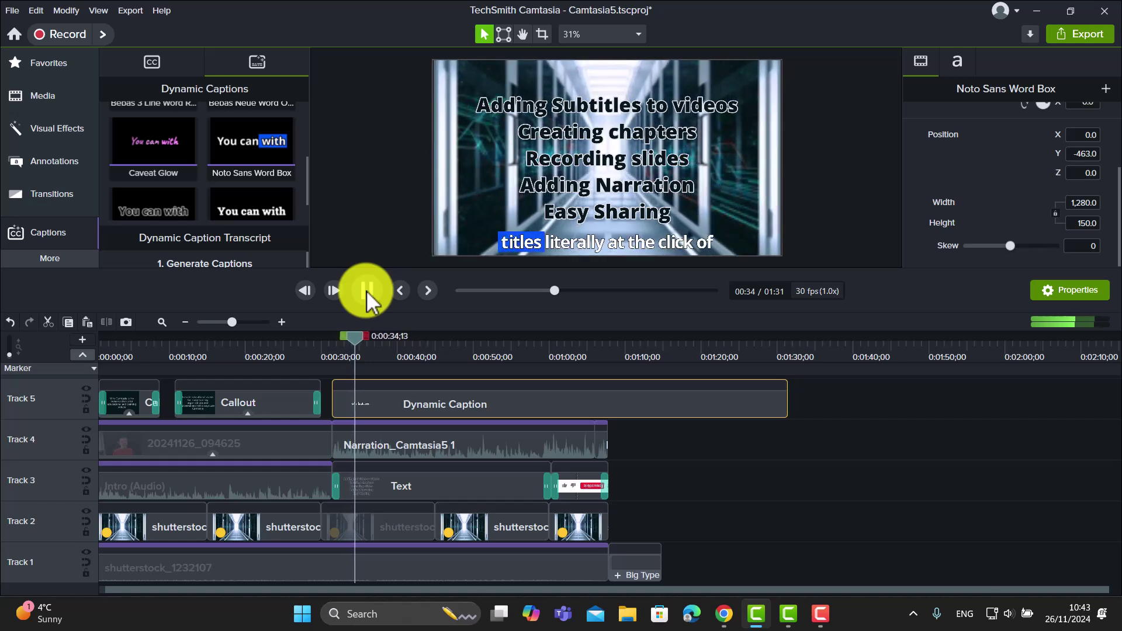
{"action": "left_click", "coordinate": [367, 290]}
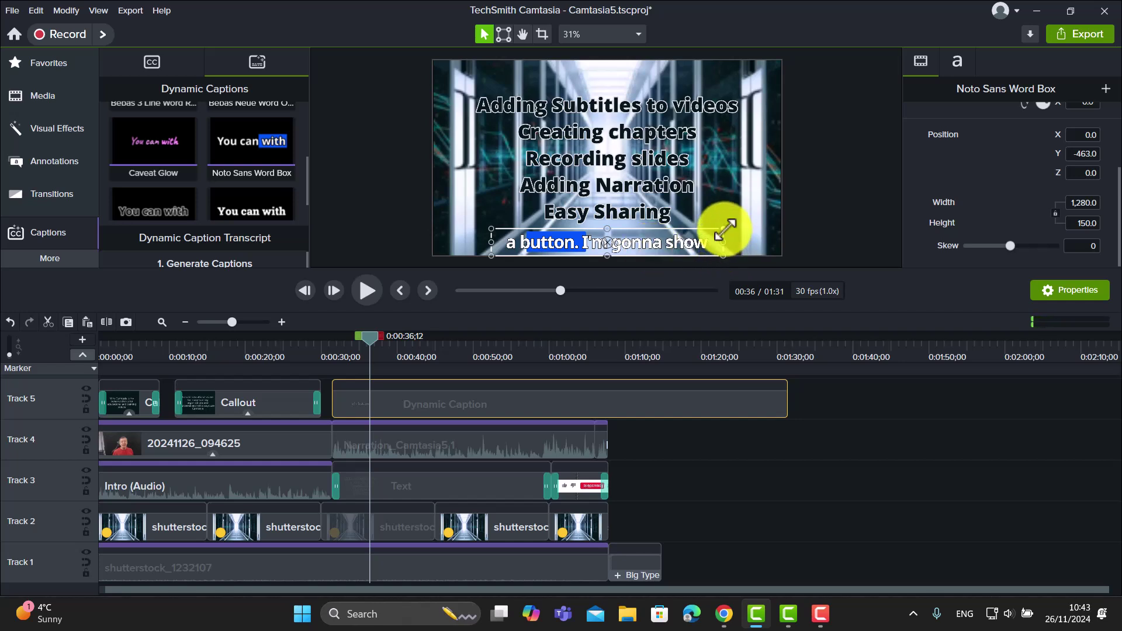
{"action": "left_click_drag", "start_coordinate": [724, 229], "coordinate": [714, 239]}
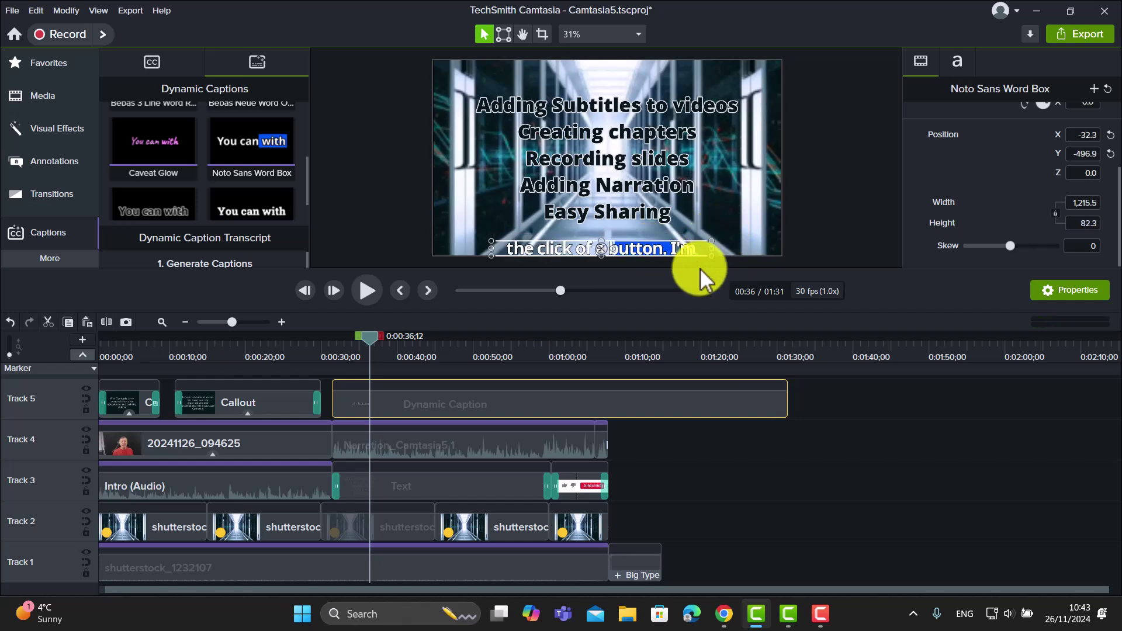
Set the caption font colour to green, then select the narration clip.
{"action": "left_click", "coordinate": [961, 65]}
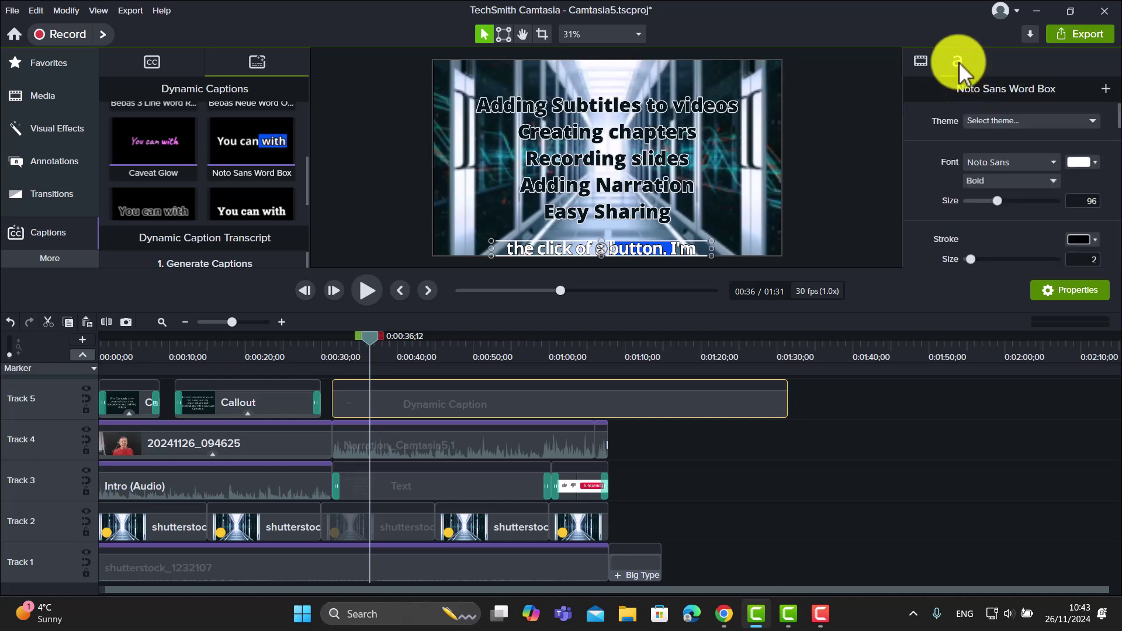
{"action": "left_click", "coordinate": [1095, 164]}
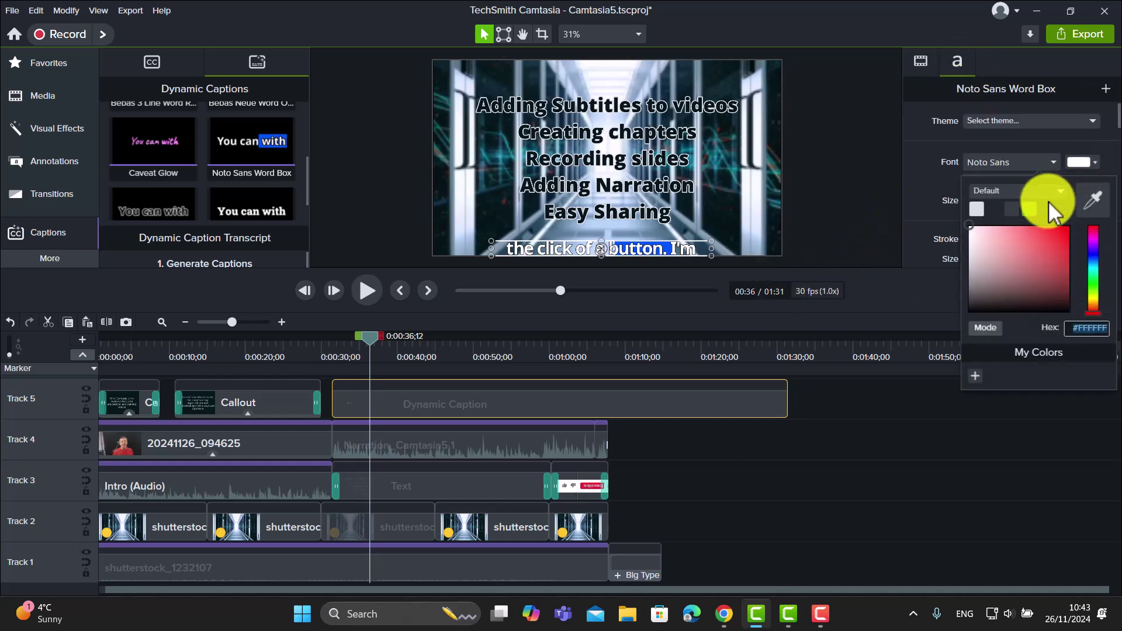
{"action": "left_click", "coordinate": [1029, 209]}
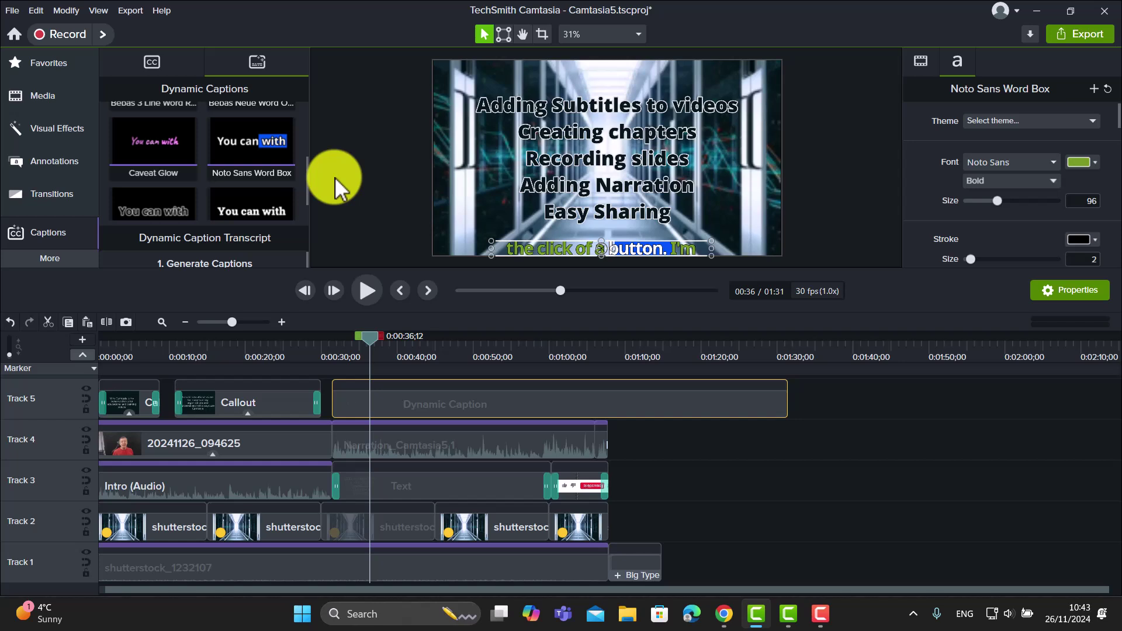
{"action": "left_click", "coordinate": [423, 446]}
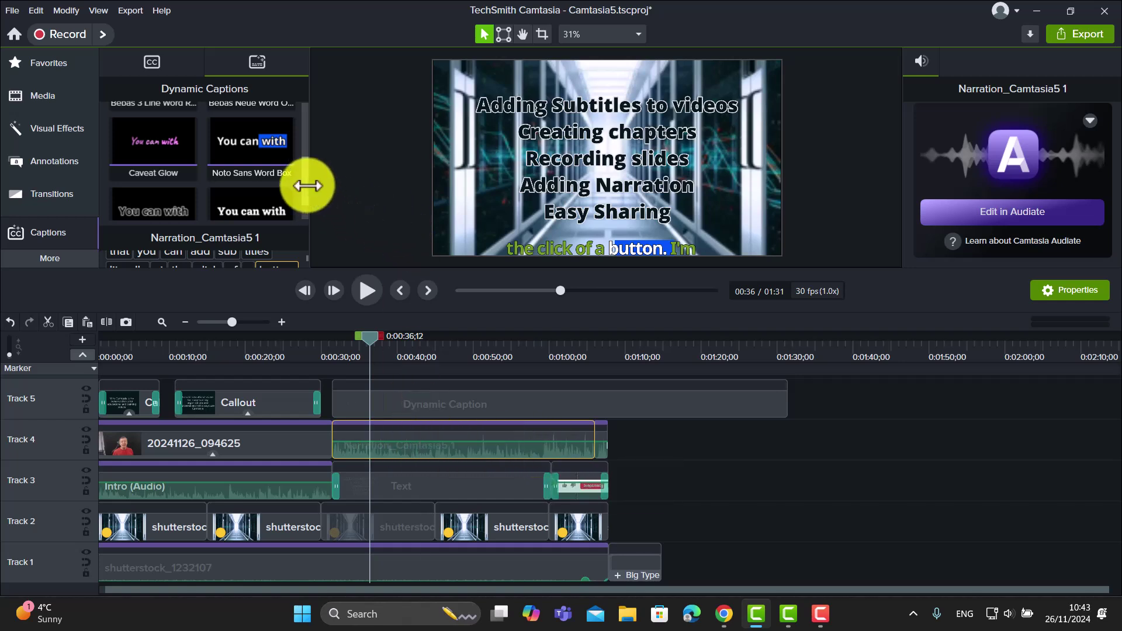
Drag the timeline splitter down to enlarge the preview and panels above it.
{"action": "scroll", "coordinate": [309, 193], "scroll_direction": "down", "scroll_amount": 1}
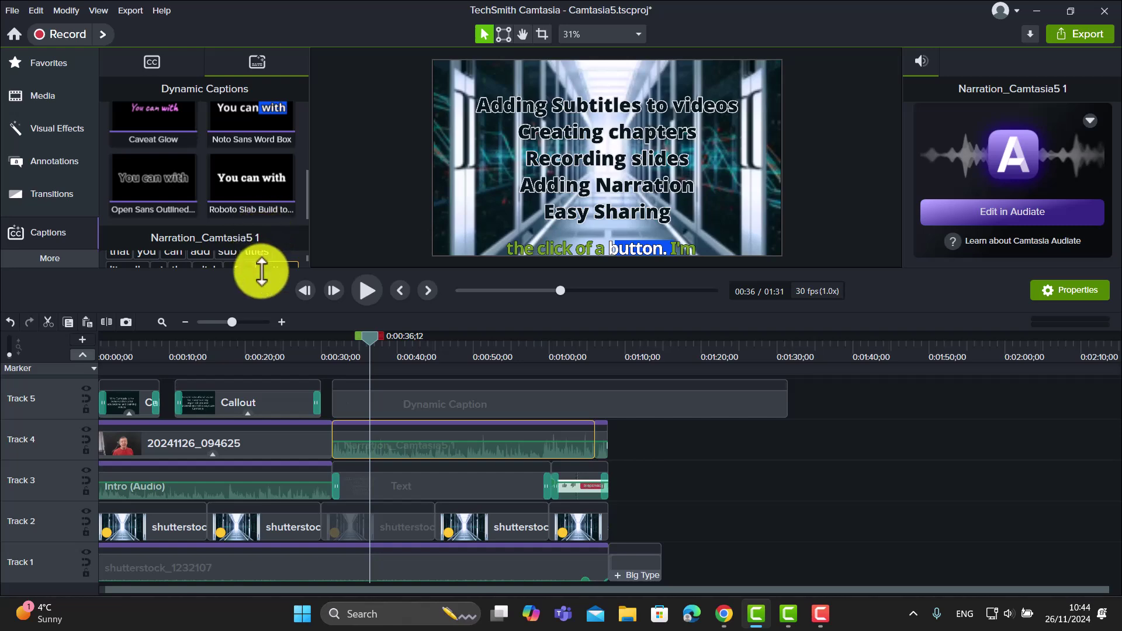
{"action": "left_click_drag", "start_coordinate": [260, 270], "coordinate": [267, 377]}
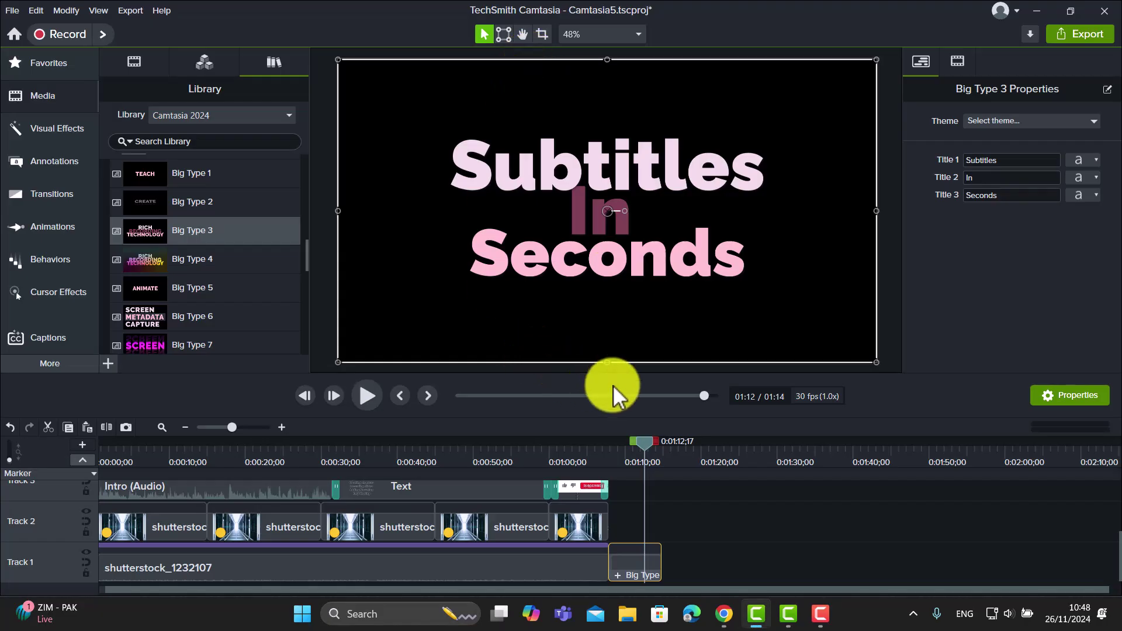
Find and delete the closing Big Type 3 title from Track 1.
{"action": "left_click_drag", "start_coordinate": [644, 450], "coordinate": [602, 467]}
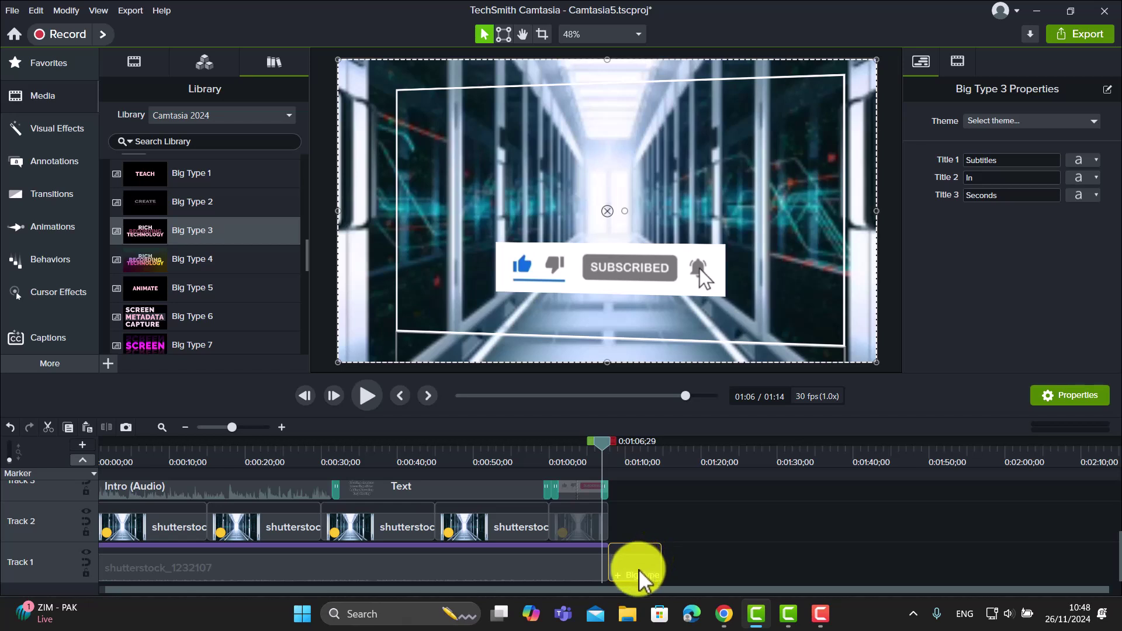
{"action": "key", "text": "Delete"}
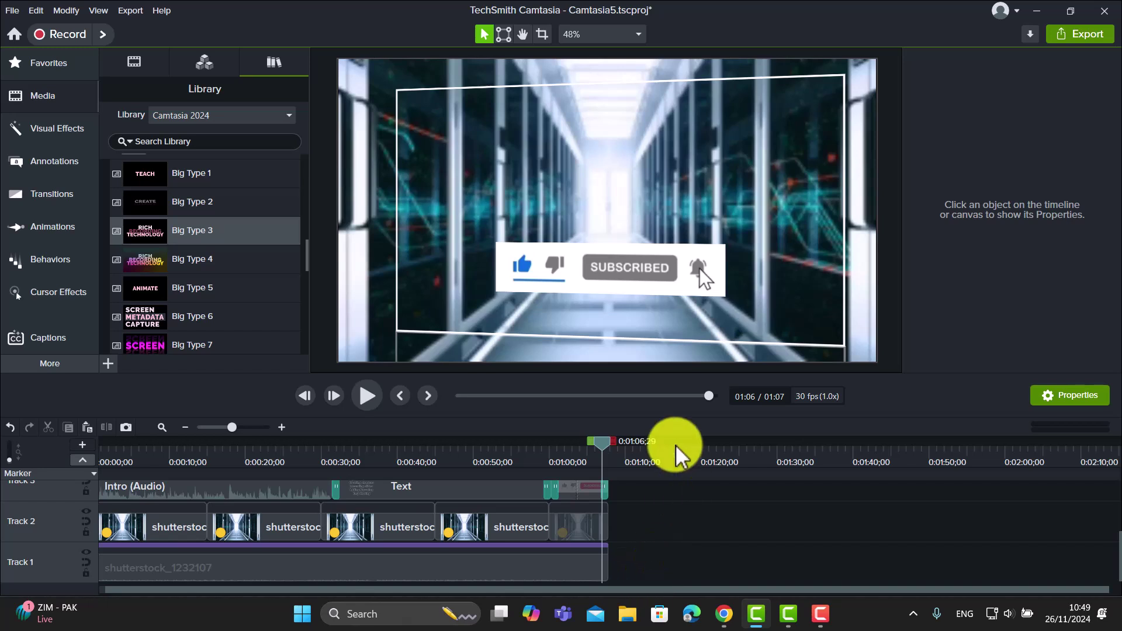
Keep the Camtasia 2024 library selected and scroll up to its Titles folder.
{"action": "left_click", "coordinate": [288, 117]}
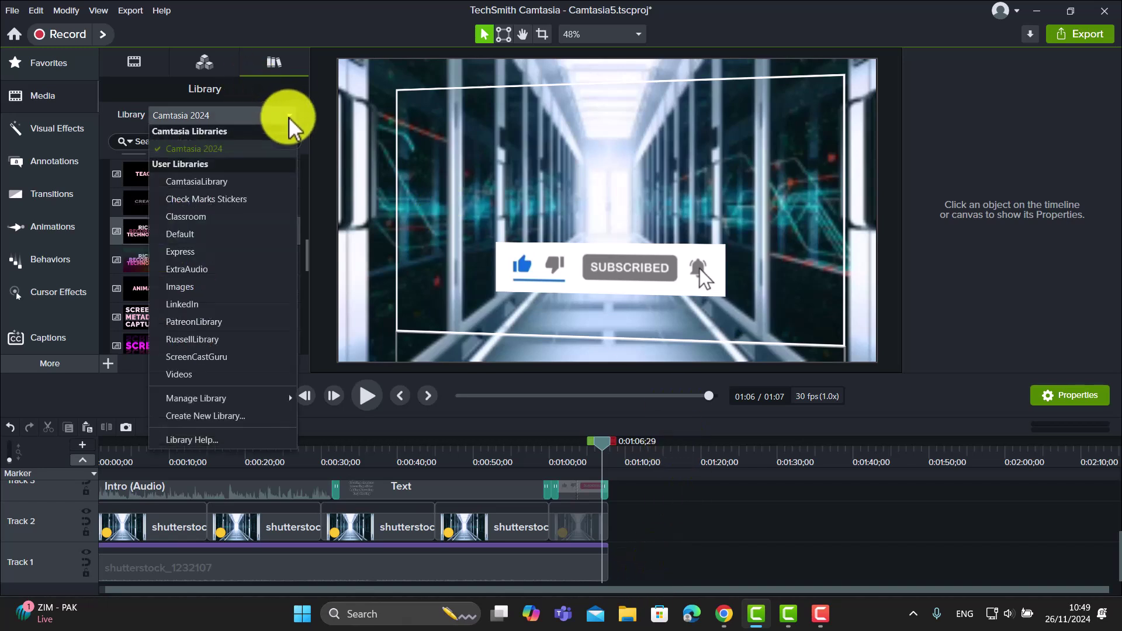
{"action": "left_click", "coordinate": [197, 149]}
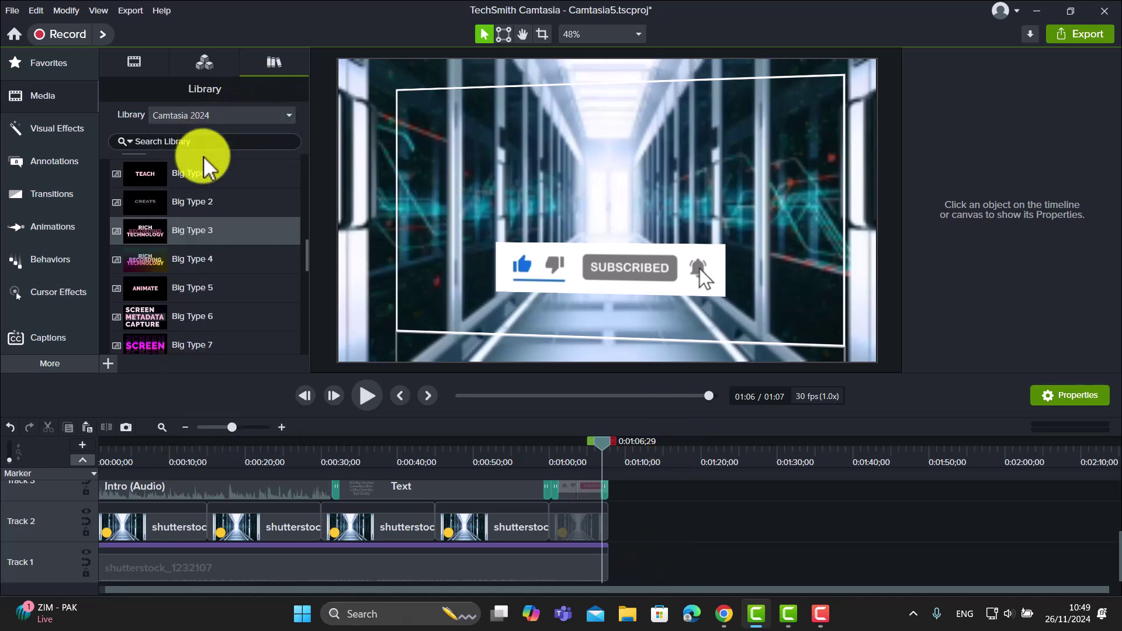
{"action": "scroll", "coordinate": [304, 265], "scroll_direction": "up", "scroll_amount": 2}
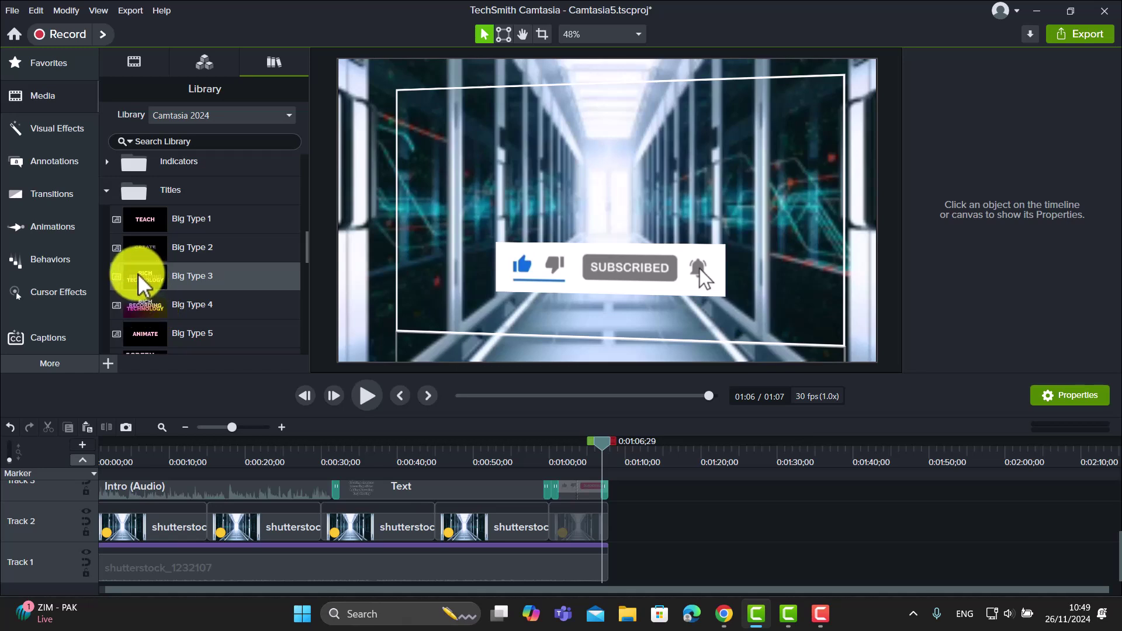
Add a Big Type 3 title at the end of Track 1 and preview it.
{"action": "left_click_drag", "start_coordinate": [142, 283], "coordinate": [610, 571]}
{"action": "left_click_drag", "start_coordinate": [602, 443], "coordinate": [637, 472]}
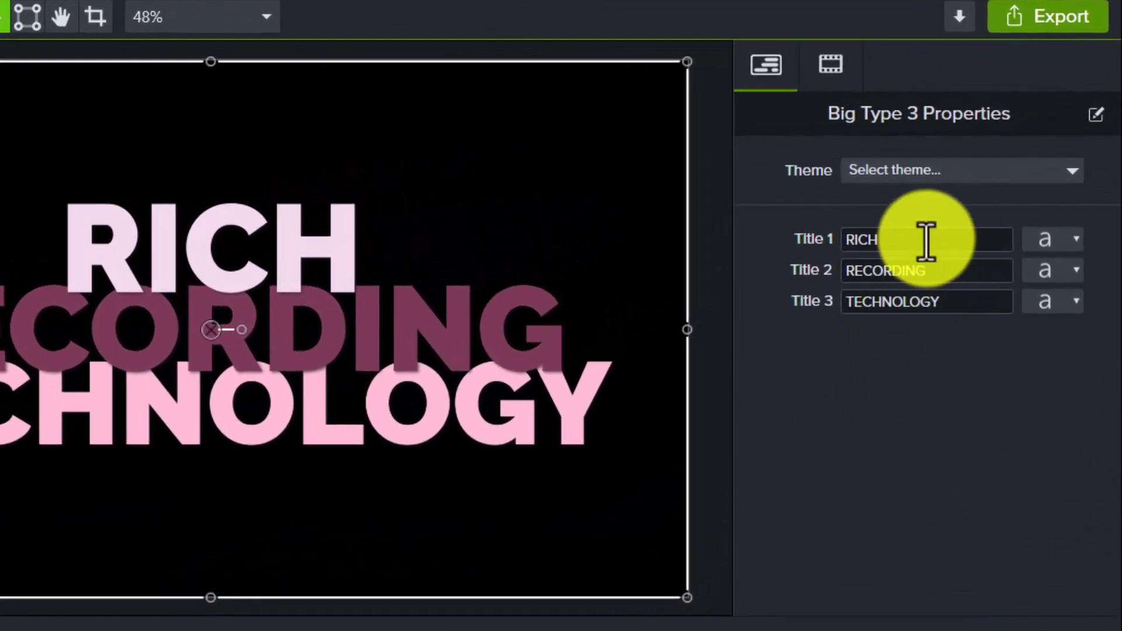
Replace the title lines RICH, RECORDING, TECHNOLOGY with Subtitles, In and Seconds, then preview.
{"action": "double_click", "coordinate": [1008, 161]}
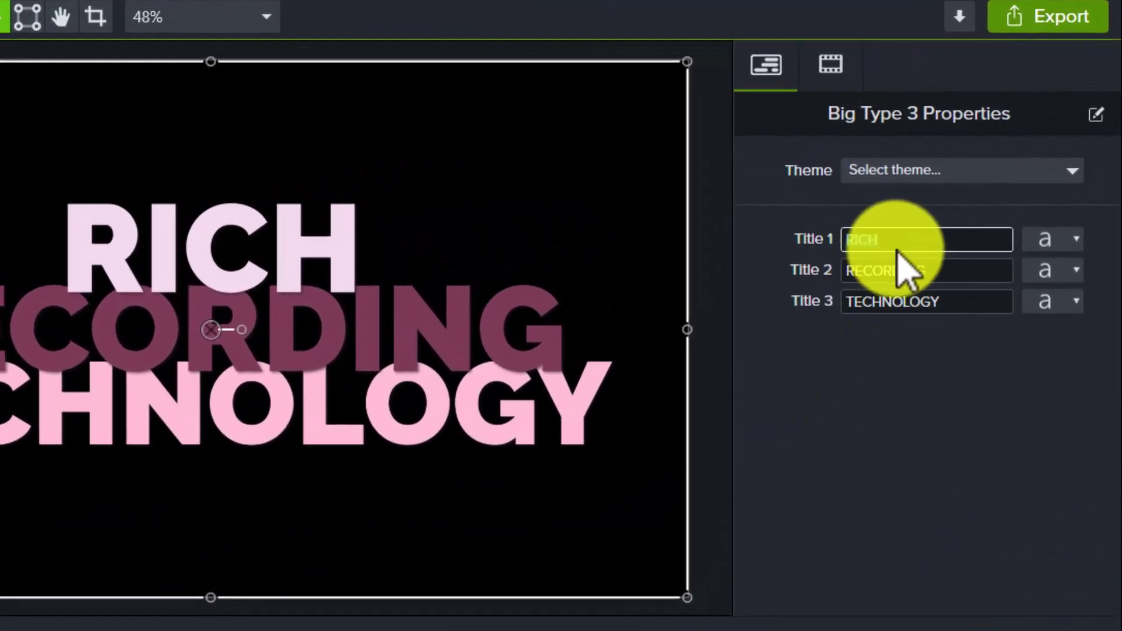
{"action": "double_click", "coordinate": [889, 269]}
{"action": "double_click", "coordinate": [888, 302]}
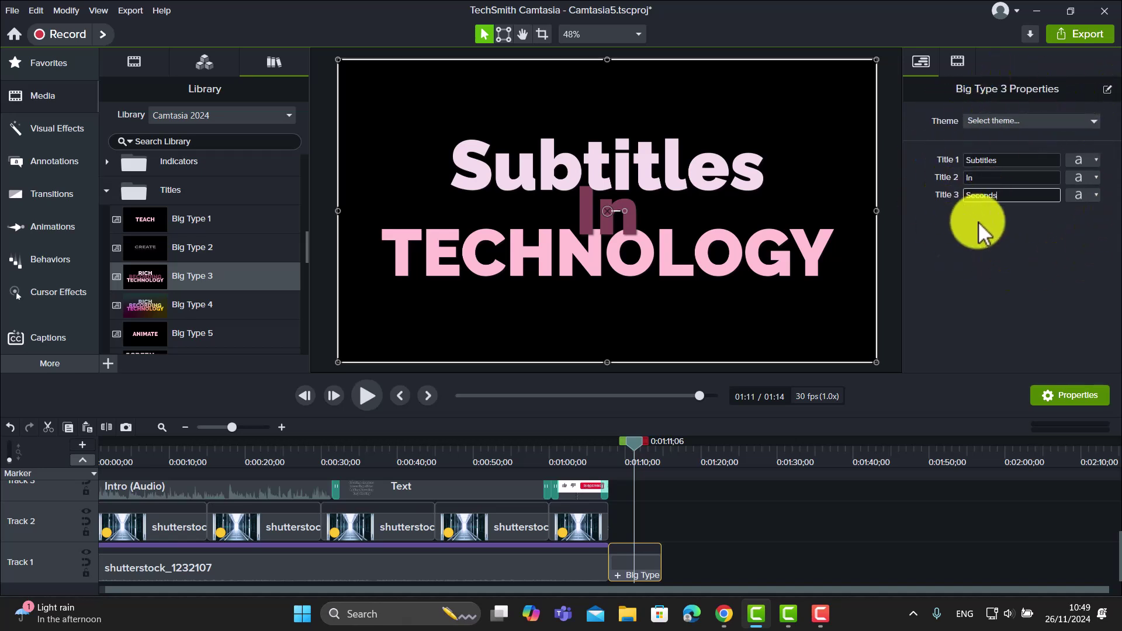
{"action": "mouse_move", "coordinate": [635, 448]}
{"action": "left_mouse_down"}
{"action": "mouse_move", "coordinate": [593, 443]}
{"action": "mouse_move", "coordinate": [642, 460]}
{"action": "left_mouse_up"}
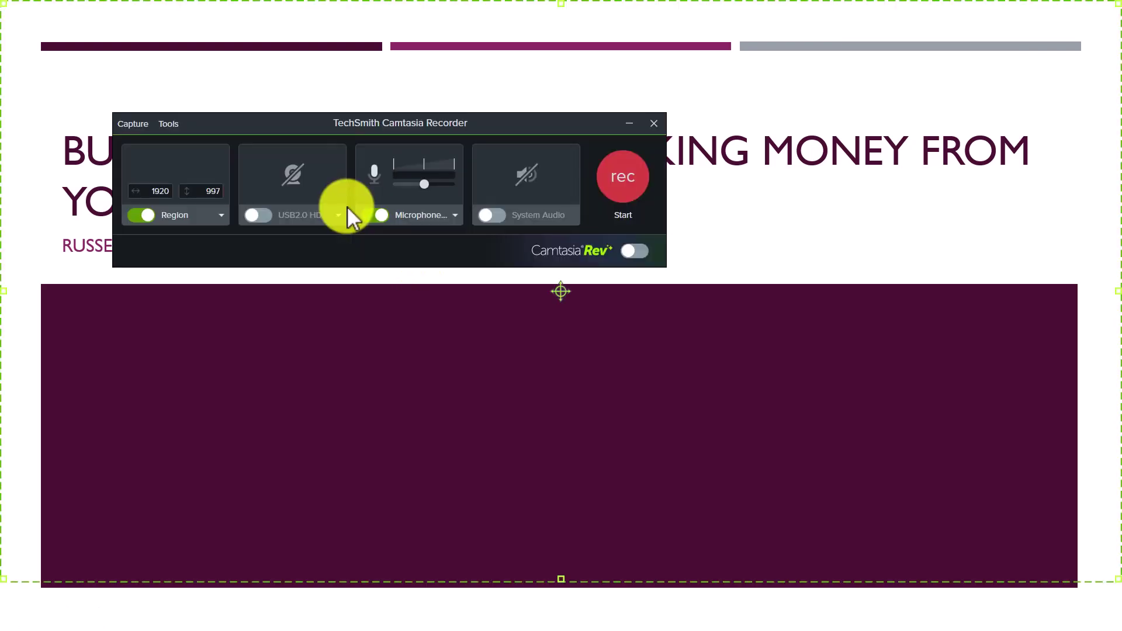
Move the recorder window down and set capture to full-screen Screen 1 at 1920 × 1080.
{"action": "left_click_drag", "start_coordinate": [504, 118], "coordinate": [672, 270]}
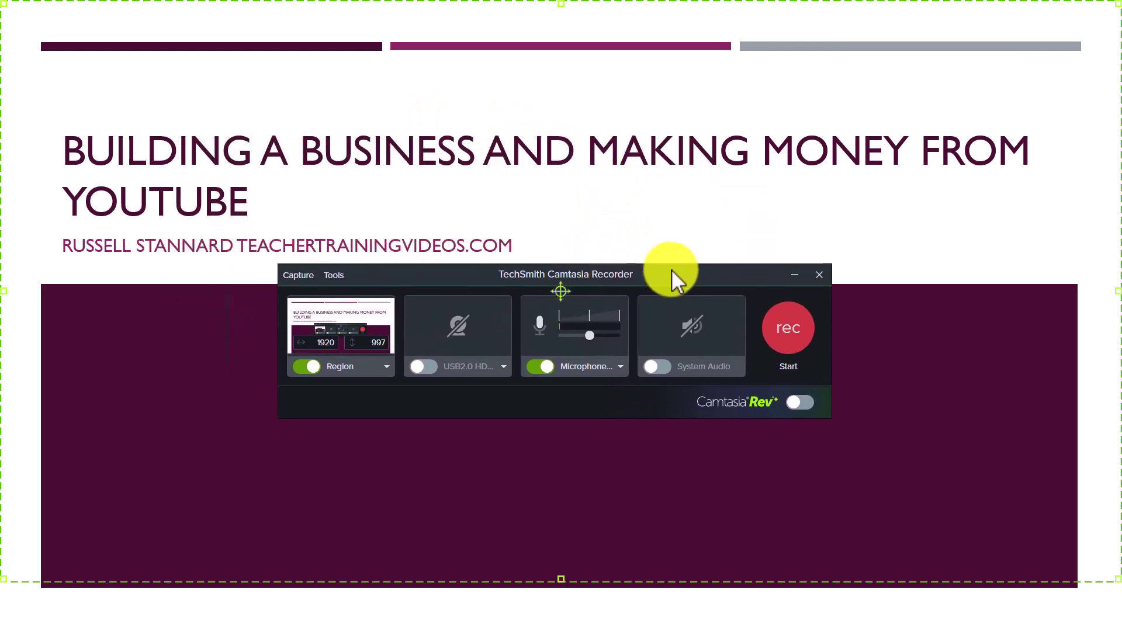
{"action": "left_click", "coordinate": [386, 367]}
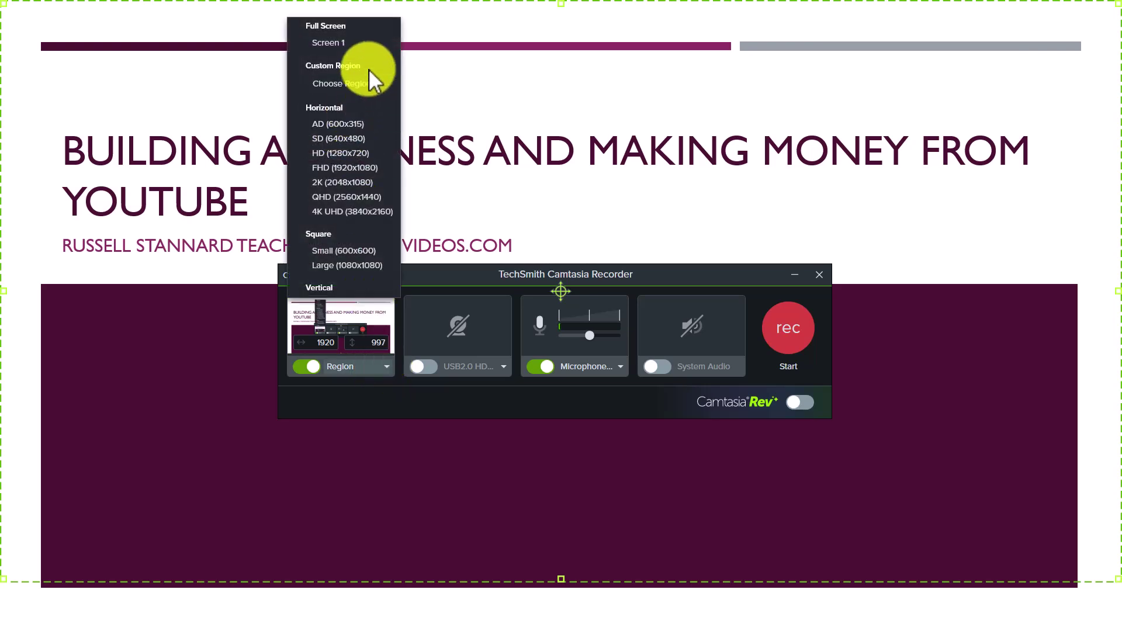
{"action": "left_click", "coordinate": [320, 44]}
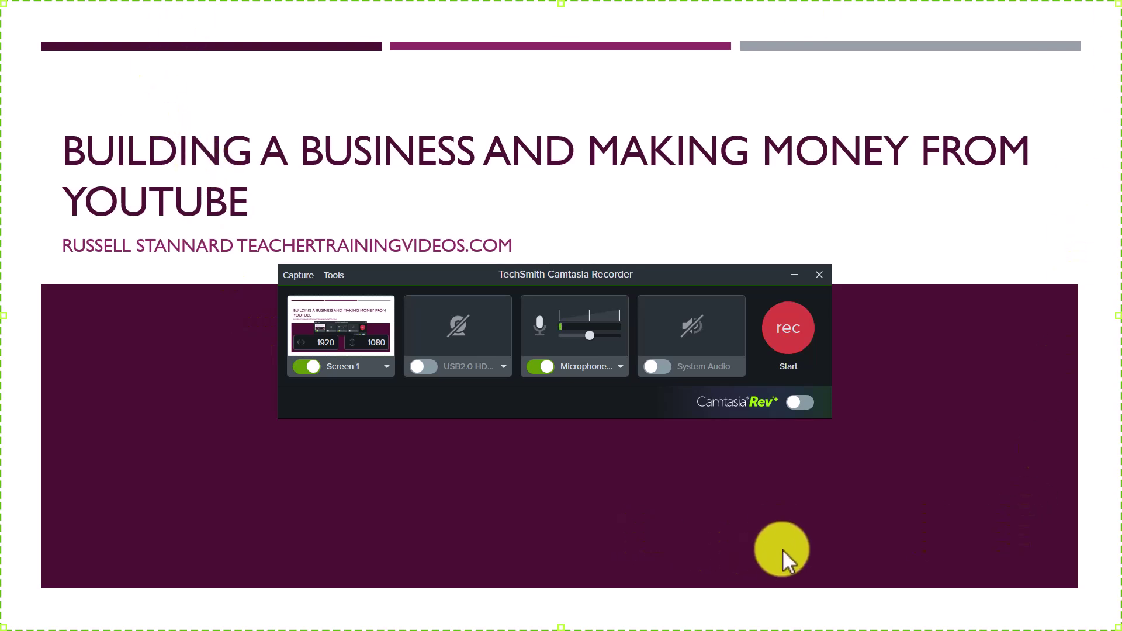
{"action": "left_click", "coordinate": [434, 366]}
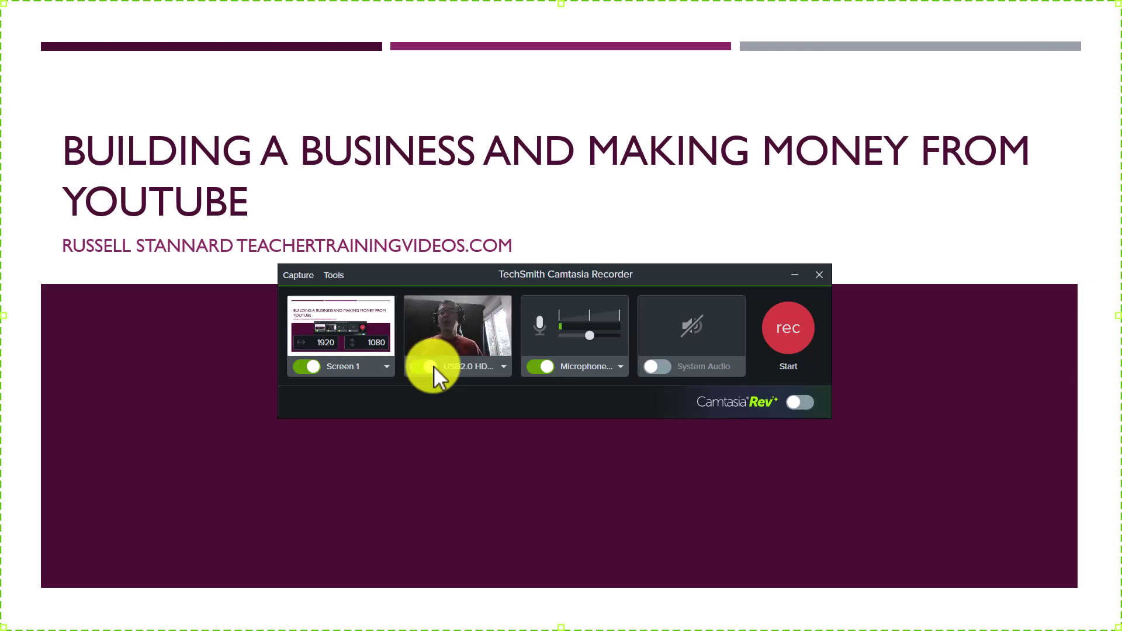
{"action": "left_click", "coordinate": [415, 366]}
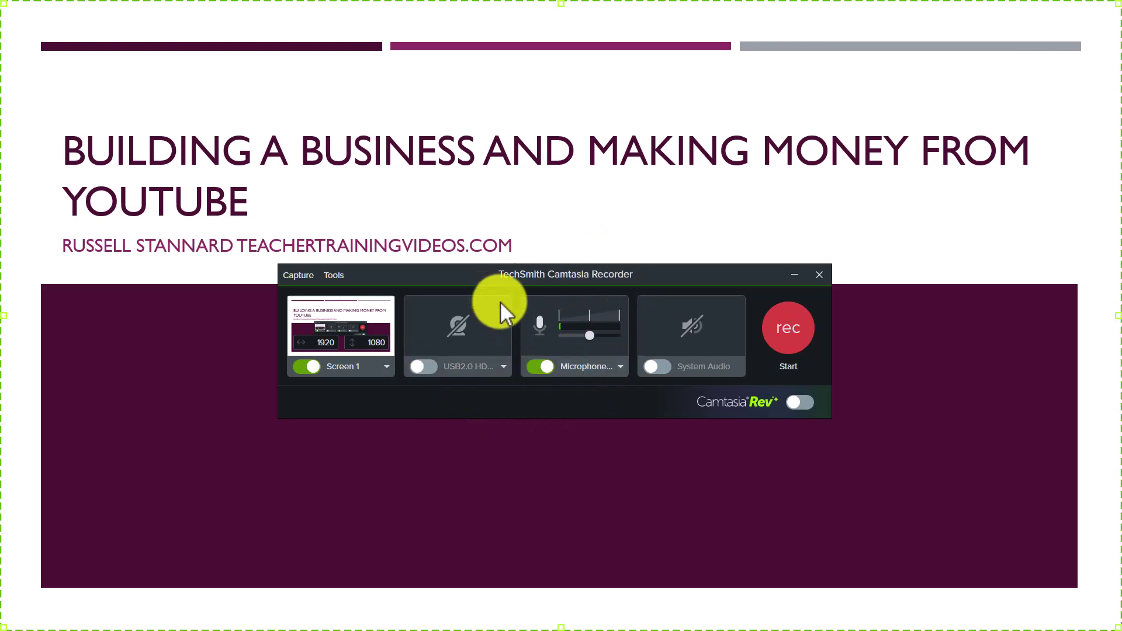
{"action": "left_click", "coordinate": [621, 366]}
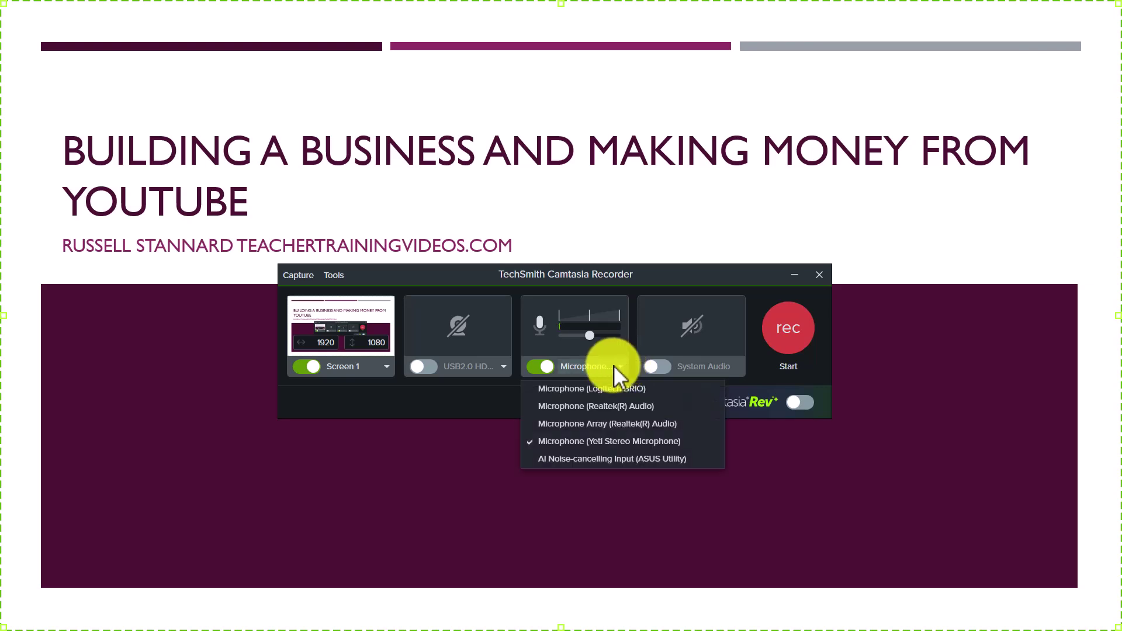
{"action": "left_click", "coordinate": [563, 441]}
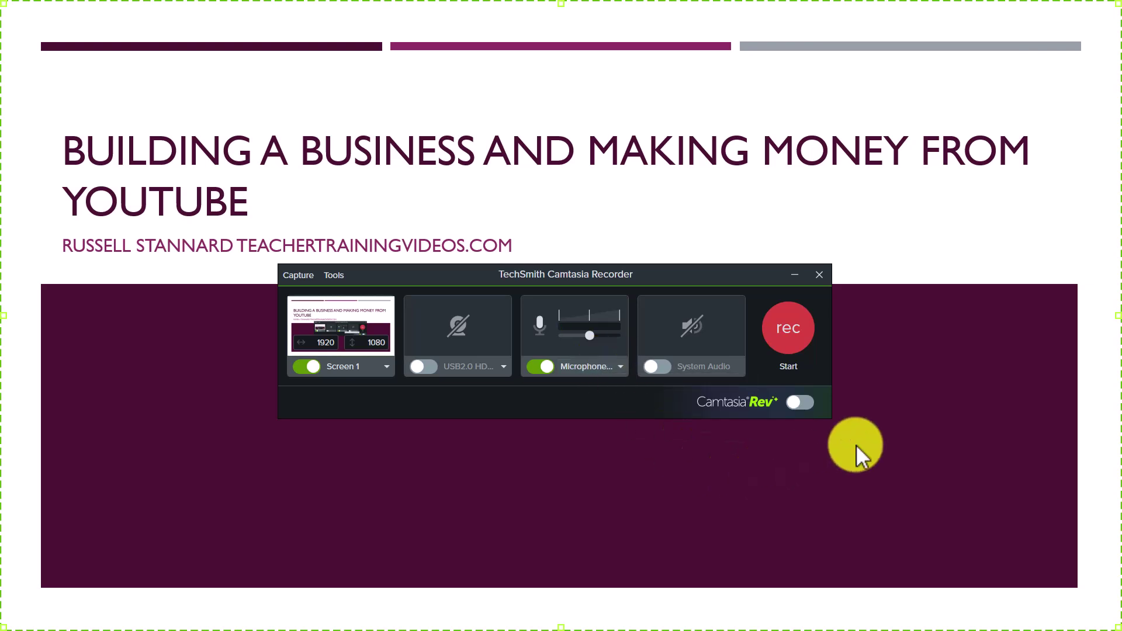
Record a short full-screen capture and edit its file name when saving.
{"action": "left_click", "coordinate": [792, 328]}
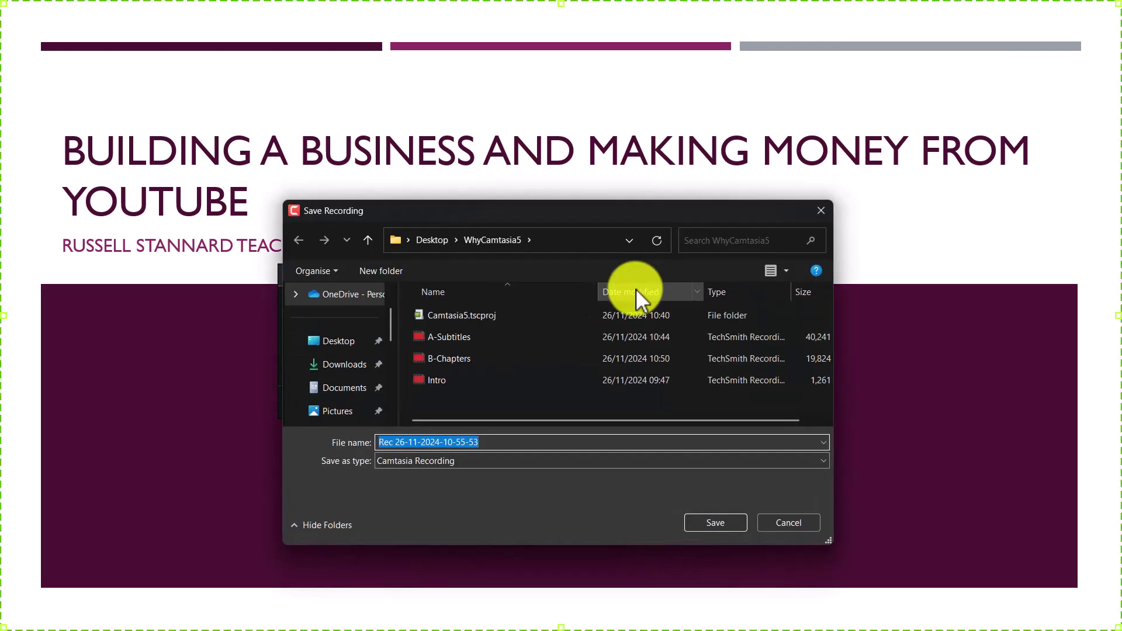
{"action": "left_click", "coordinate": [493, 443]}
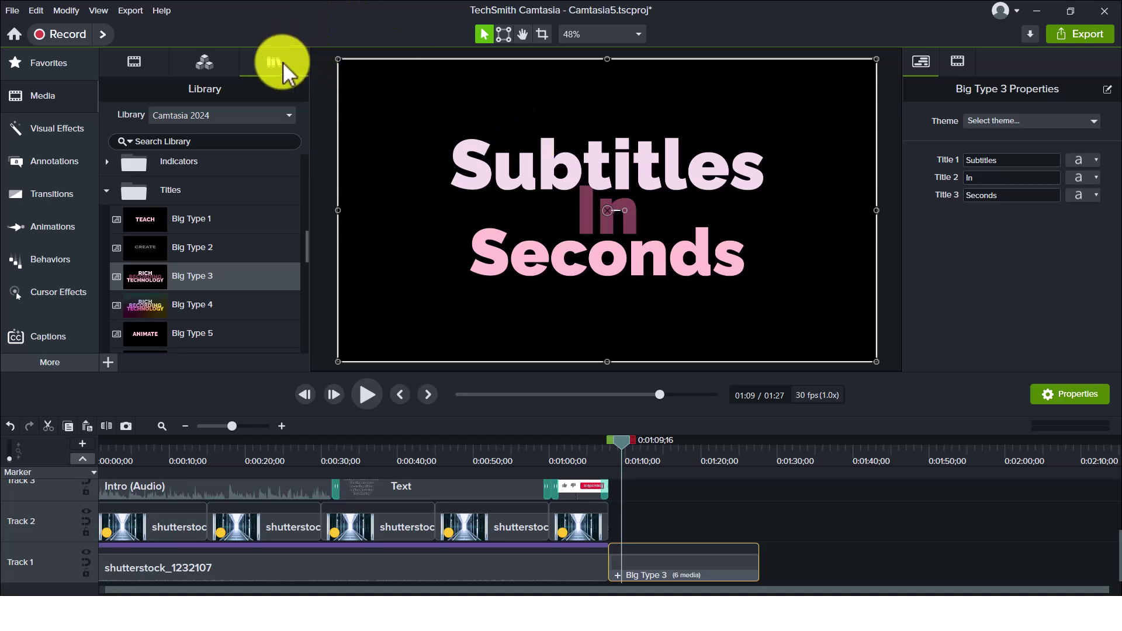
Add shutterstock_32269033 from the Videos library to Track 1 right after Big Type 3.
{"action": "left_click", "coordinate": [290, 115]}
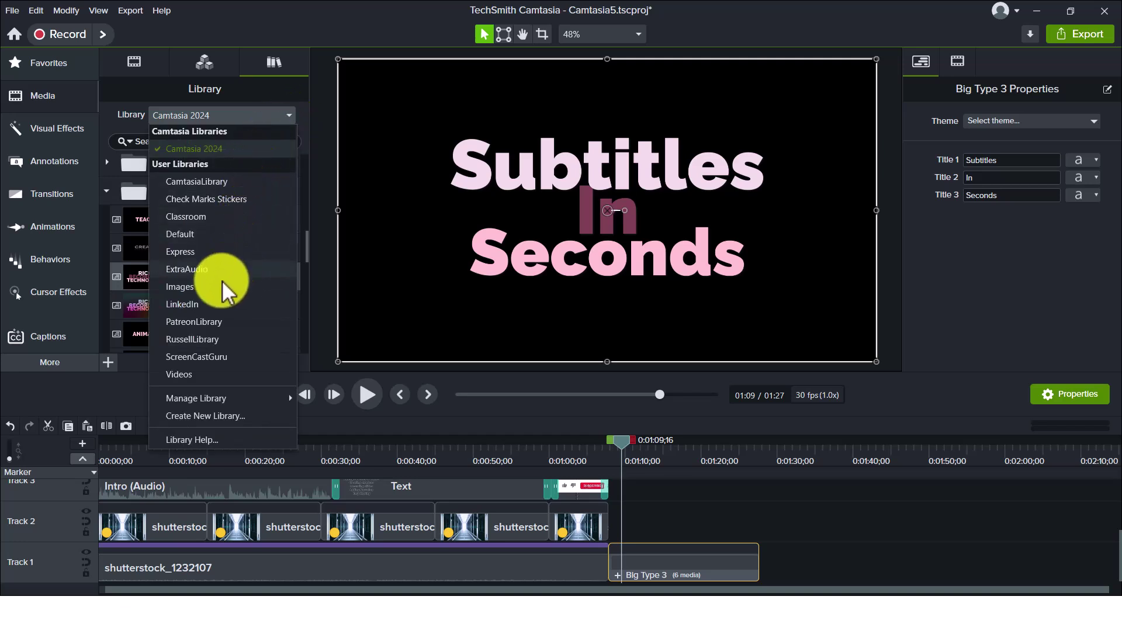
{"action": "left_click", "coordinate": [180, 372]}
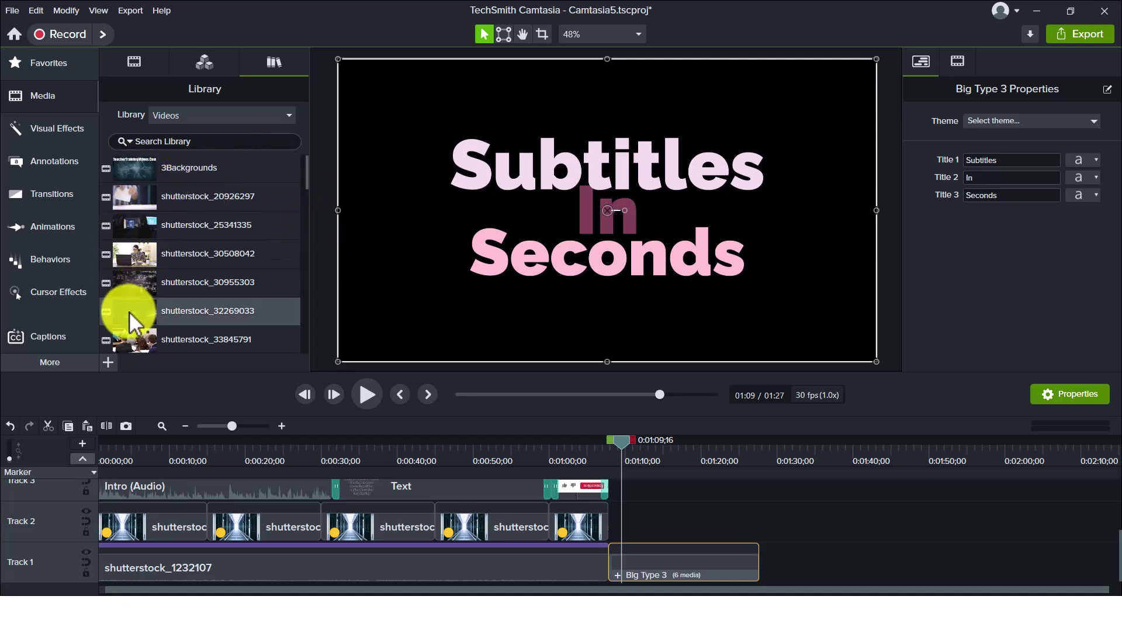
{"action": "left_click_drag", "start_coordinate": [156, 322], "coordinate": [763, 556]}
{"action": "left_click_drag", "start_coordinate": [621, 442], "coordinate": [764, 496]}
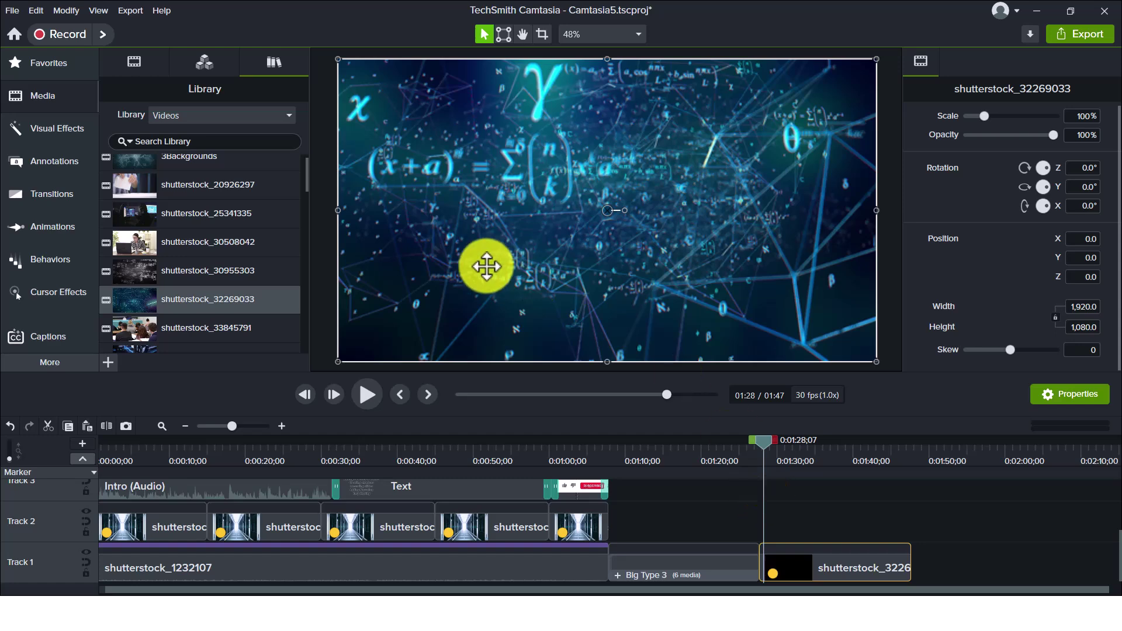
{"action": "left_click_drag", "start_coordinate": [765, 444], "coordinate": [760, 445]}
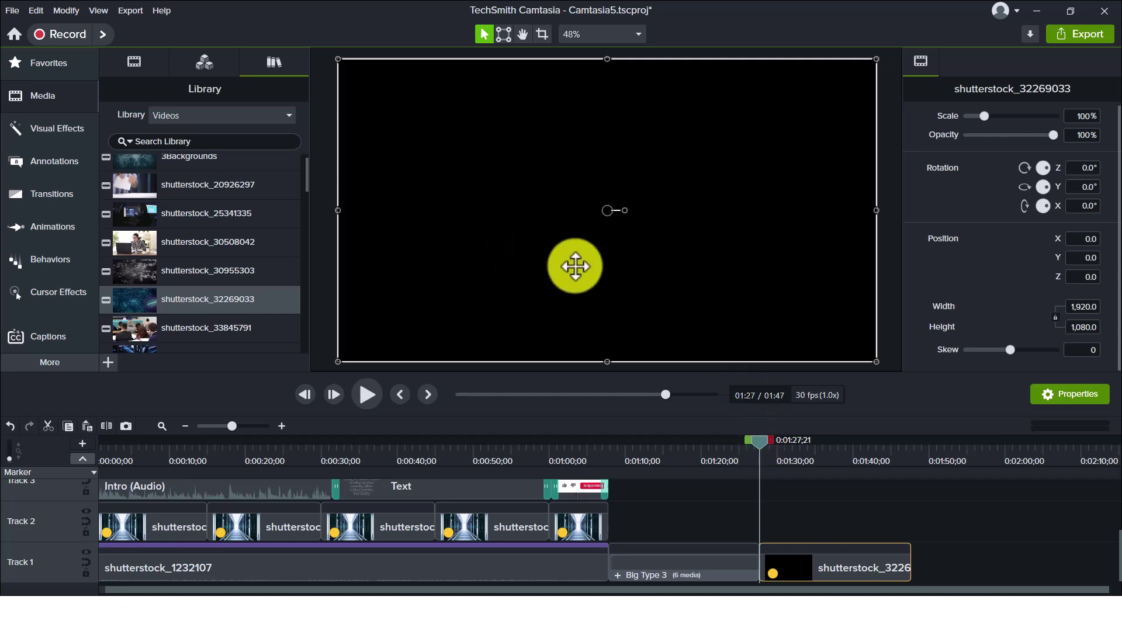
{"action": "left_click", "coordinate": [43, 363]}
Record about 10 seconds of voice narration and save it as Narration_Camtasia5 2 on Track 2.
{"action": "left_click", "coordinate": [164, 391]}
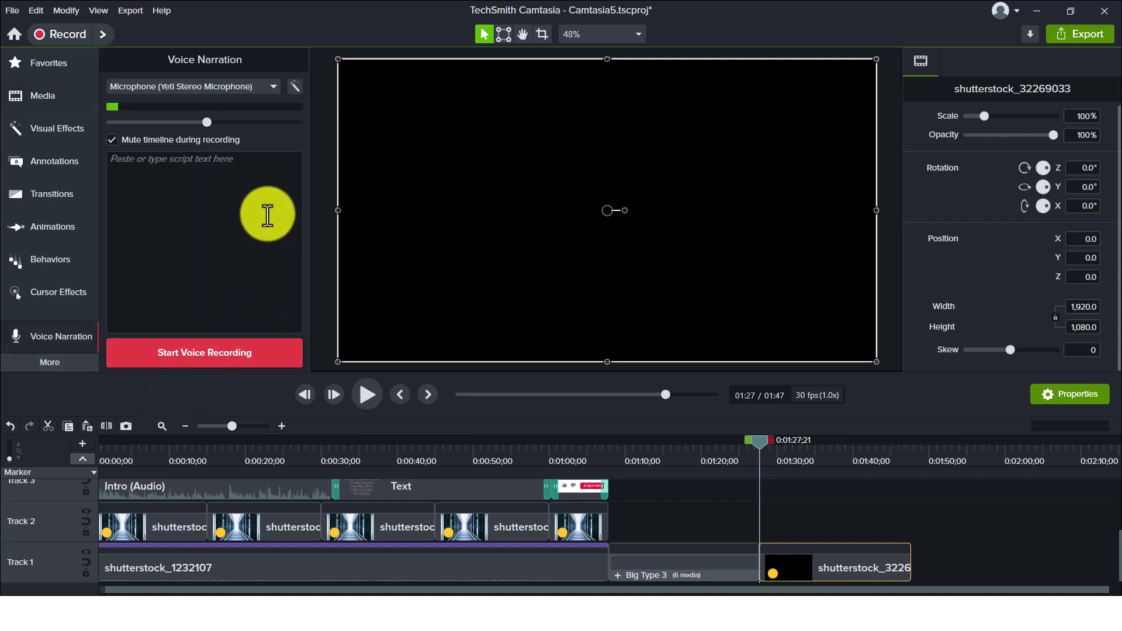
{"action": "left_click", "coordinate": [181, 356]}
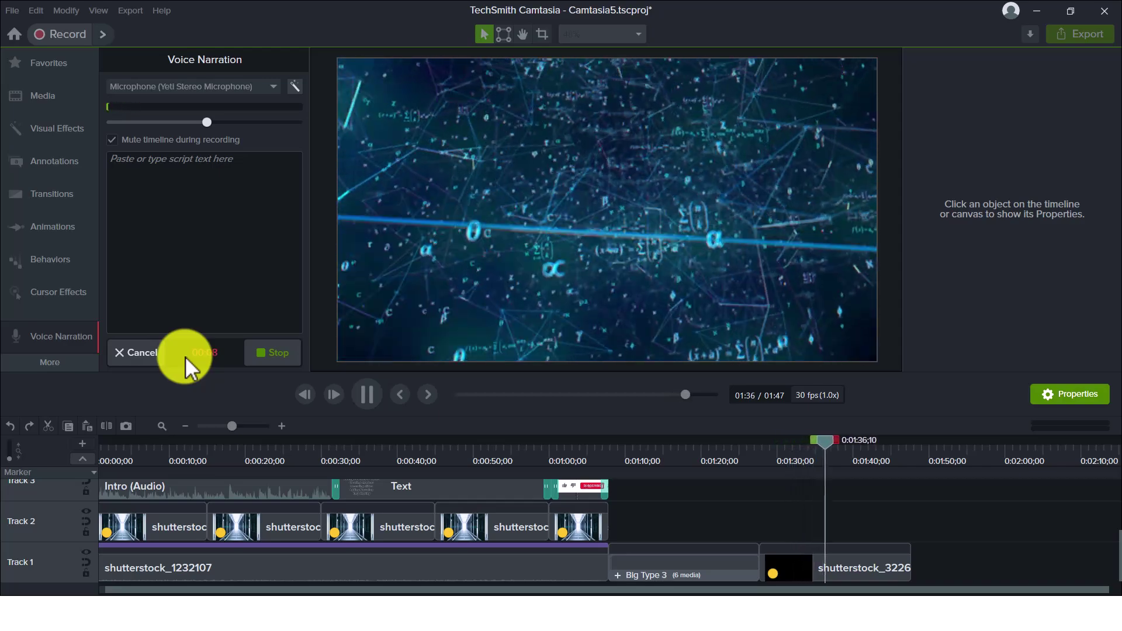
{"action": "left_click", "coordinate": [284, 359]}
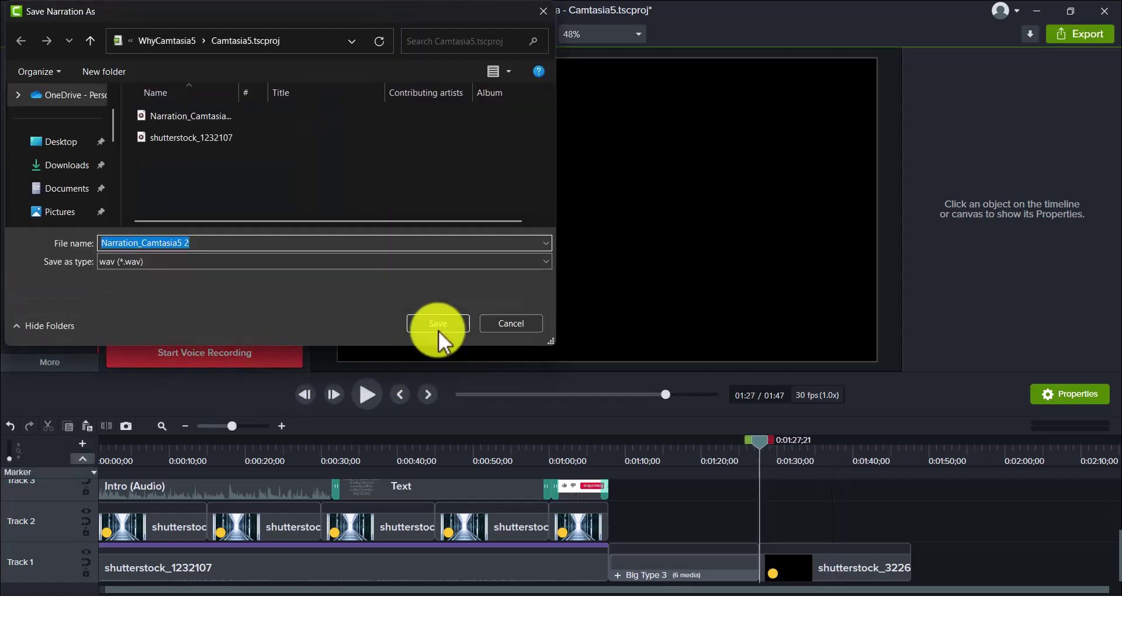
{"action": "left_click", "coordinate": [437, 325]}
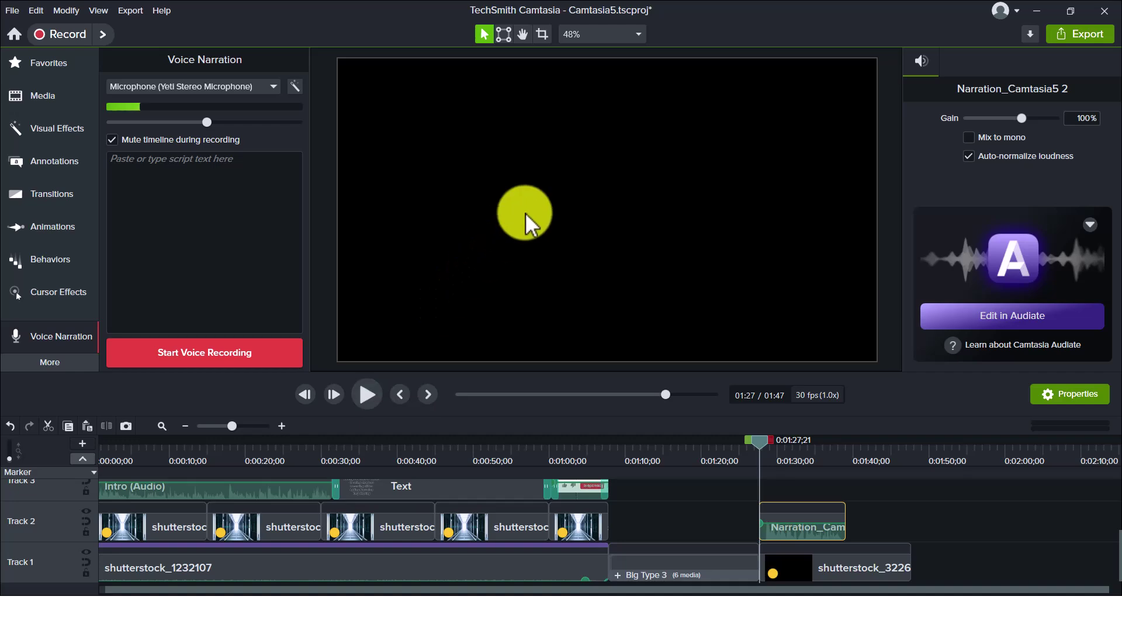
{"action": "left_click", "coordinate": [365, 395]}
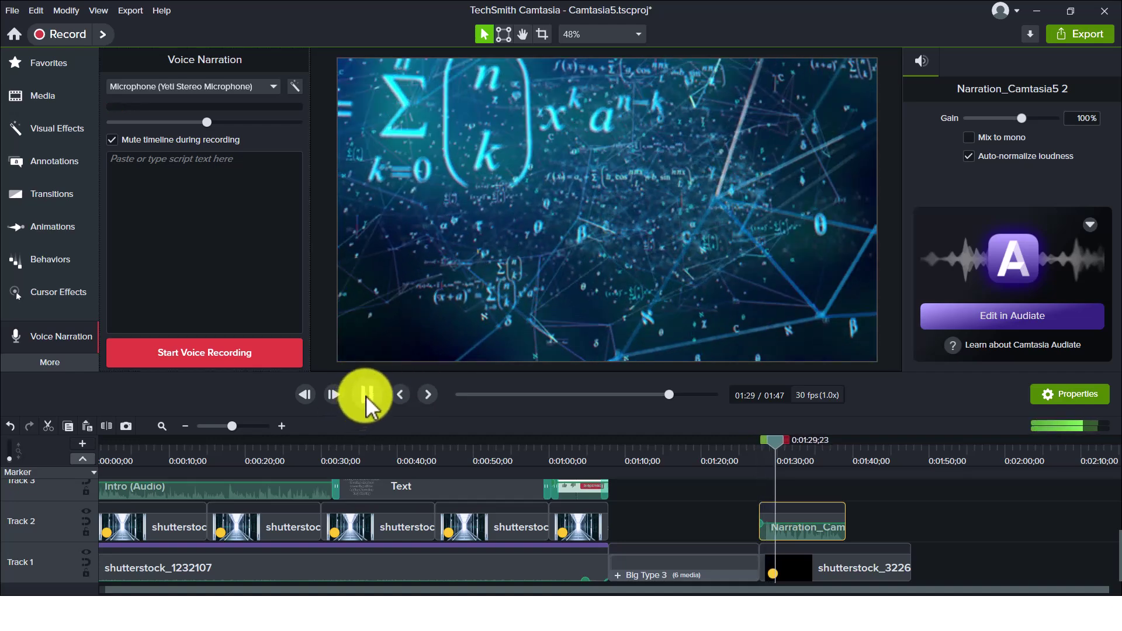
{"action": "left_click", "coordinate": [367, 395]}
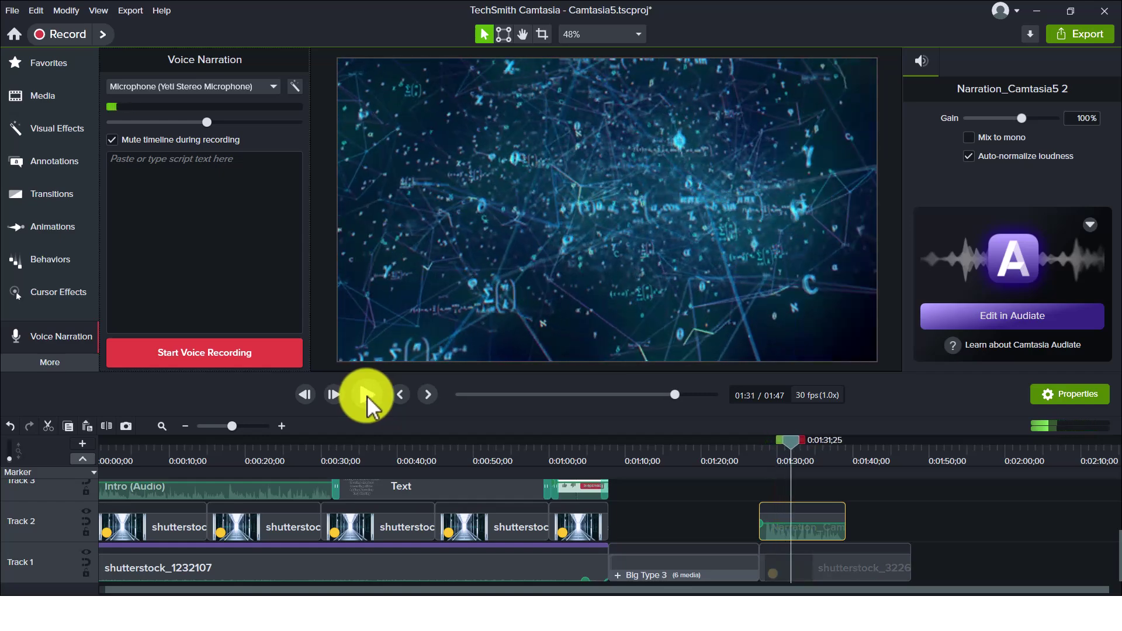
Apply the Noto Sans Word Box dynamic caption style to the narrated clip.
{"action": "left_click", "coordinate": [54, 359]}
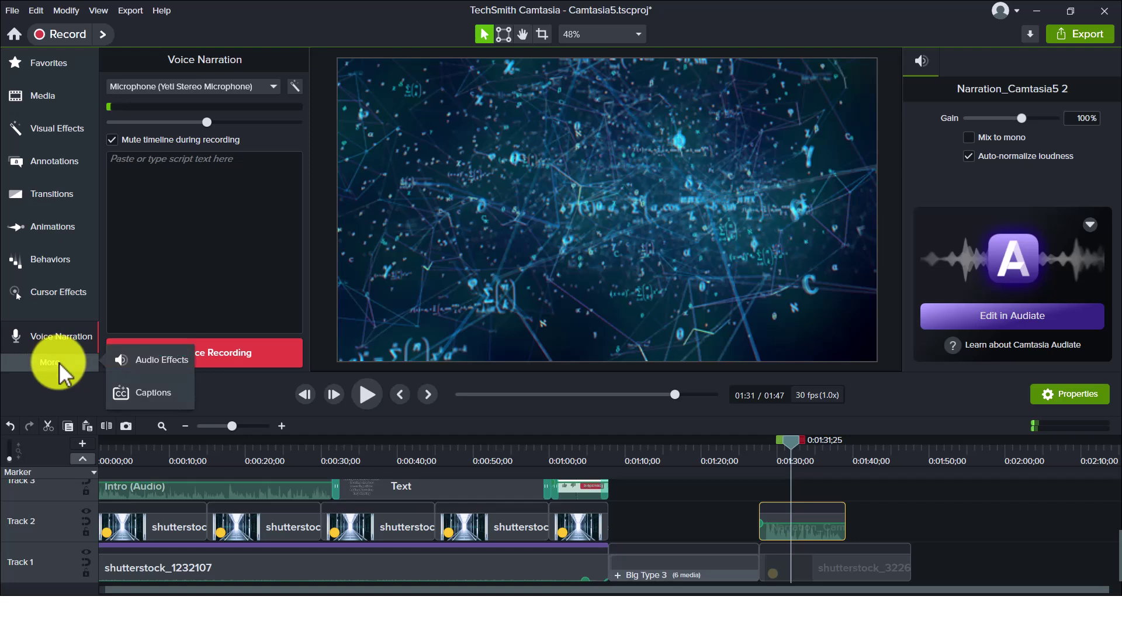
{"action": "left_click", "coordinate": [140, 396]}
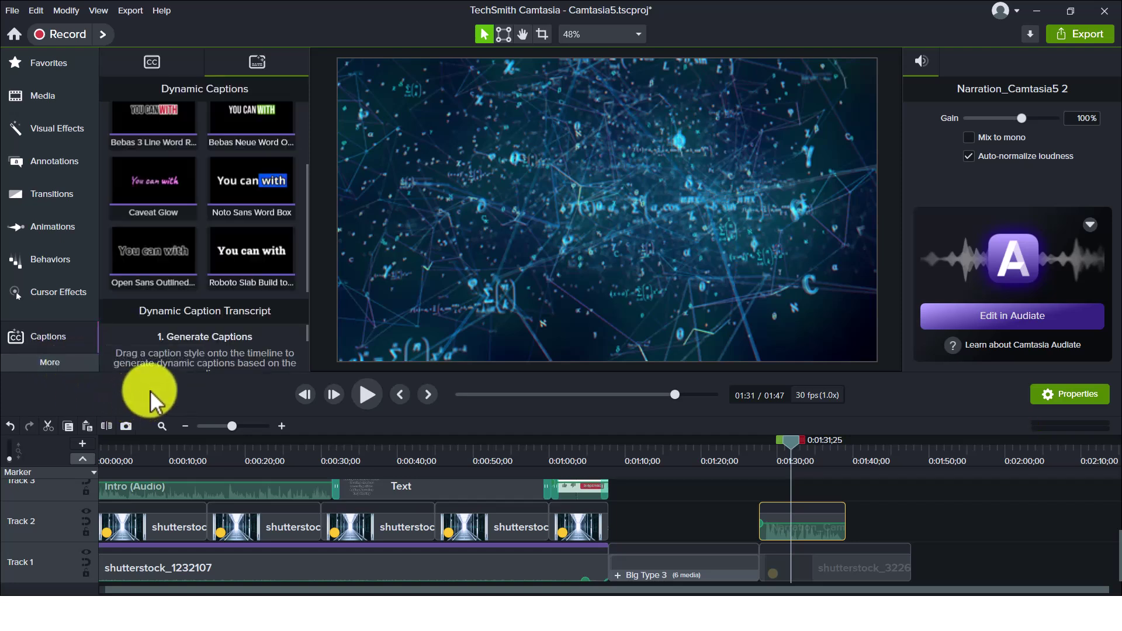
{"action": "left_click_drag", "start_coordinate": [233, 183], "coordinate": [796, 493]}
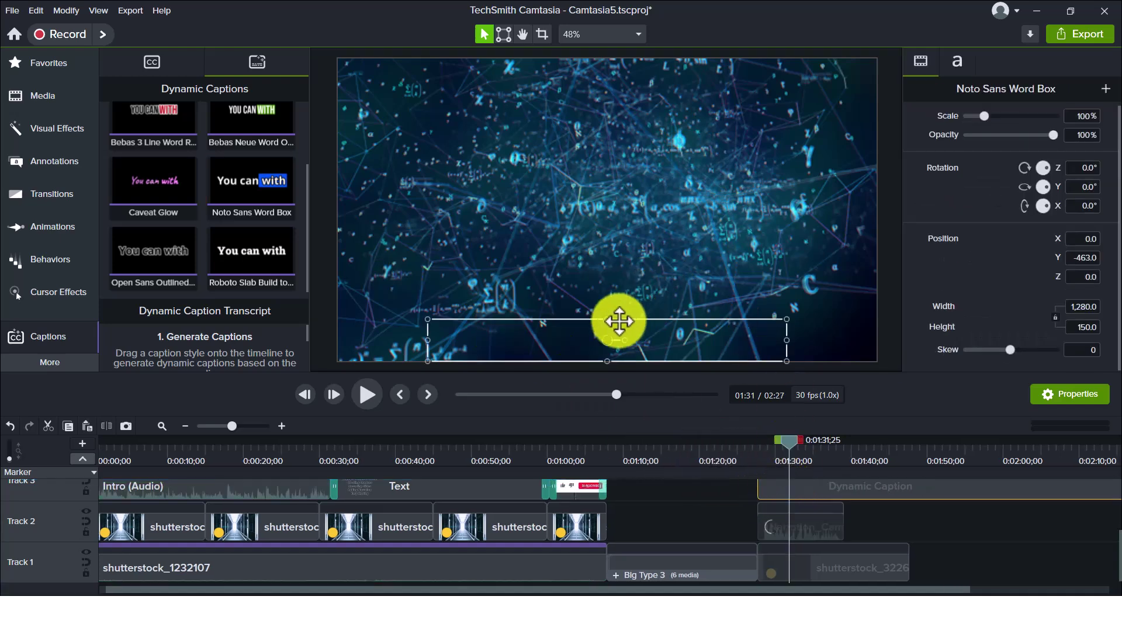
Raise the caption box, widen it to 1920 × 150 at X 0, and rewind to 1:27.
{"action": "left_click_drag", "start_coordinate": [583, 335], "coordinate": [591, 202]}
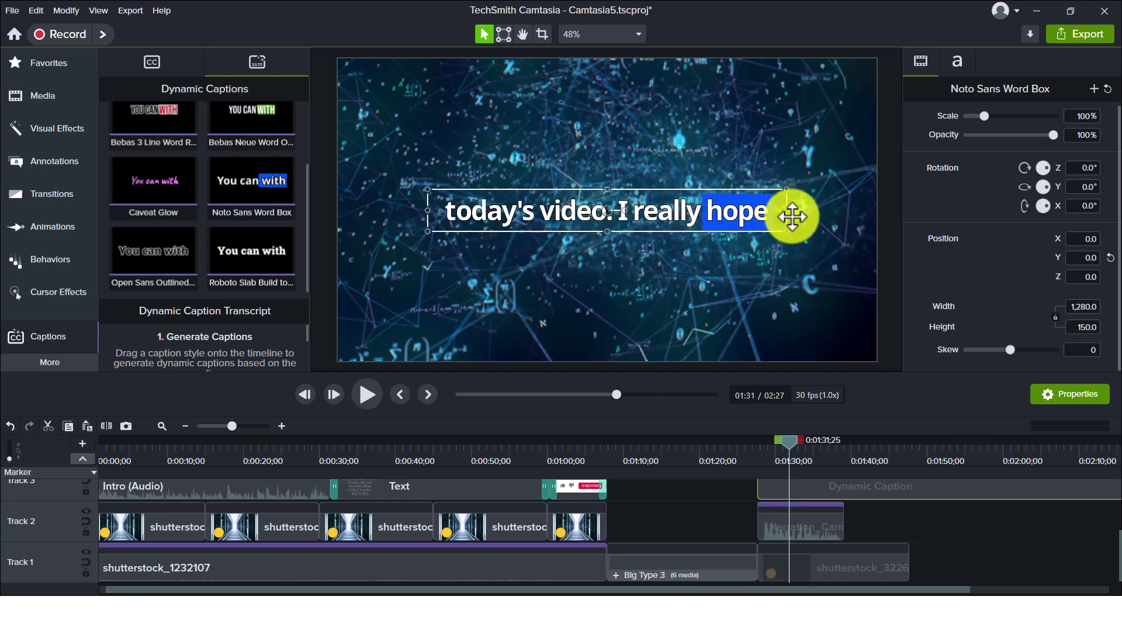
{"action": "left_click_drag", "start_coordinate": [785, 211], "coordinate": [875, 229]}
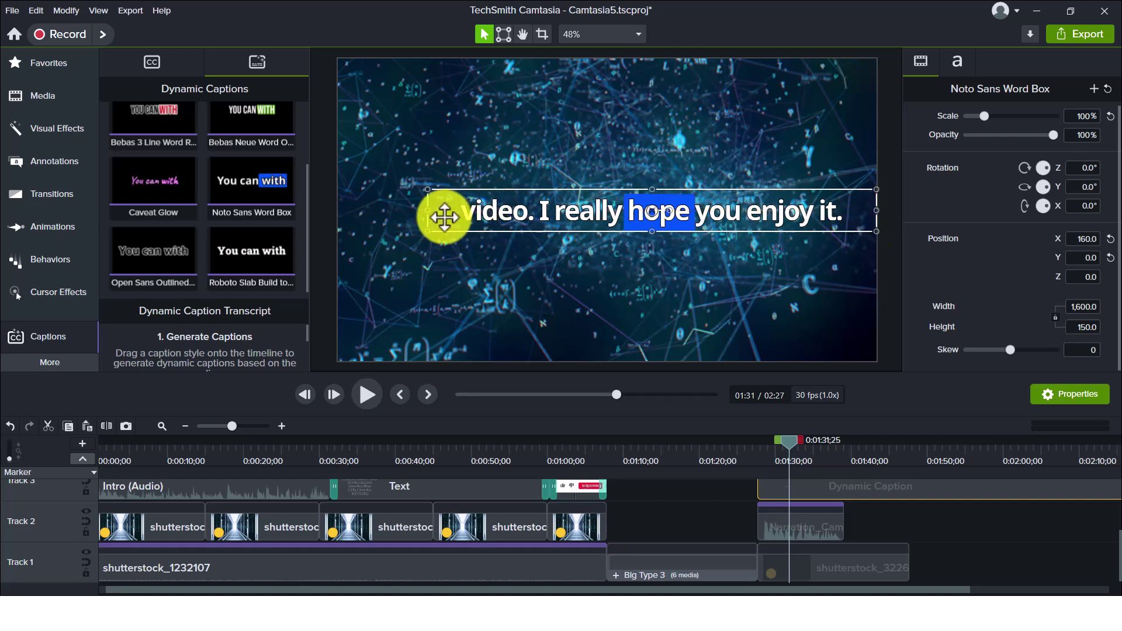
{"action": "left_click_drag", "start_coordinate": [428, 209], "coordinate": [338, 210]}
{"action": "left_click_drag", "start_coordinate": [787, 445], "coordinate": [755, 445]}
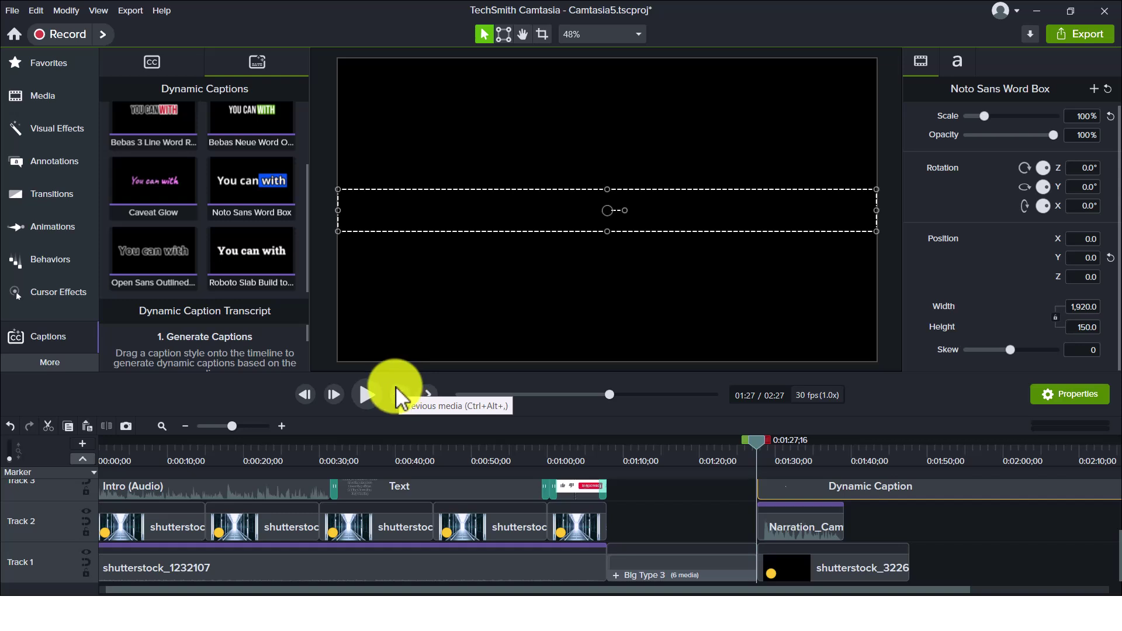
Play and then pause the preview to check the full-width dynamic captions.
{"action": "left_click", "coordinate": [364, 395]}
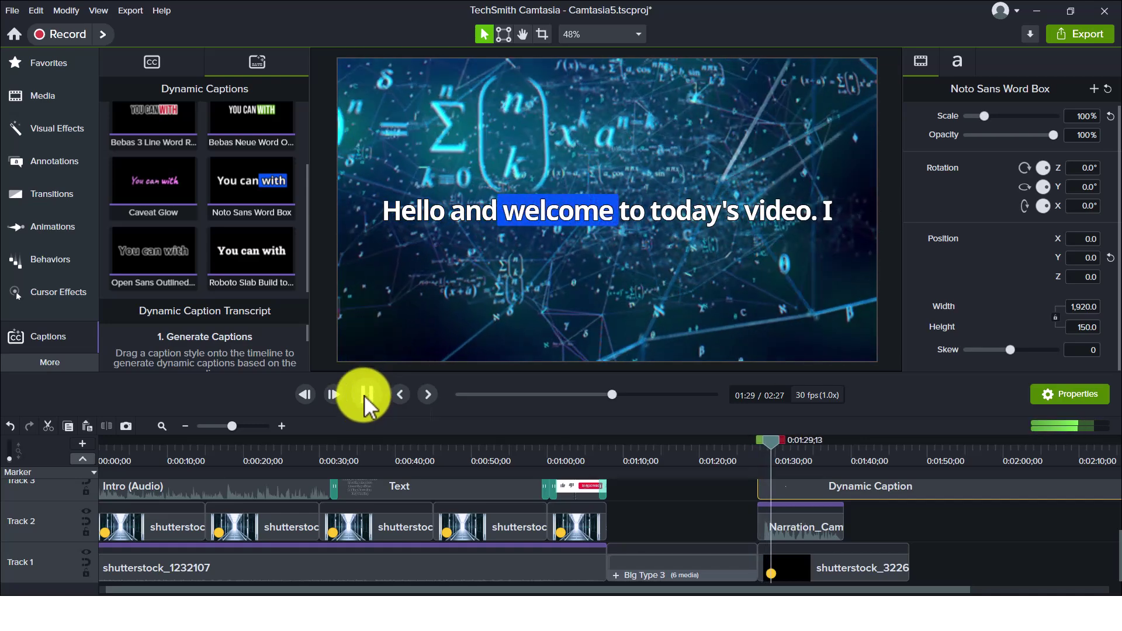
{"action": "left_click", "coordinate": [363, 395]}
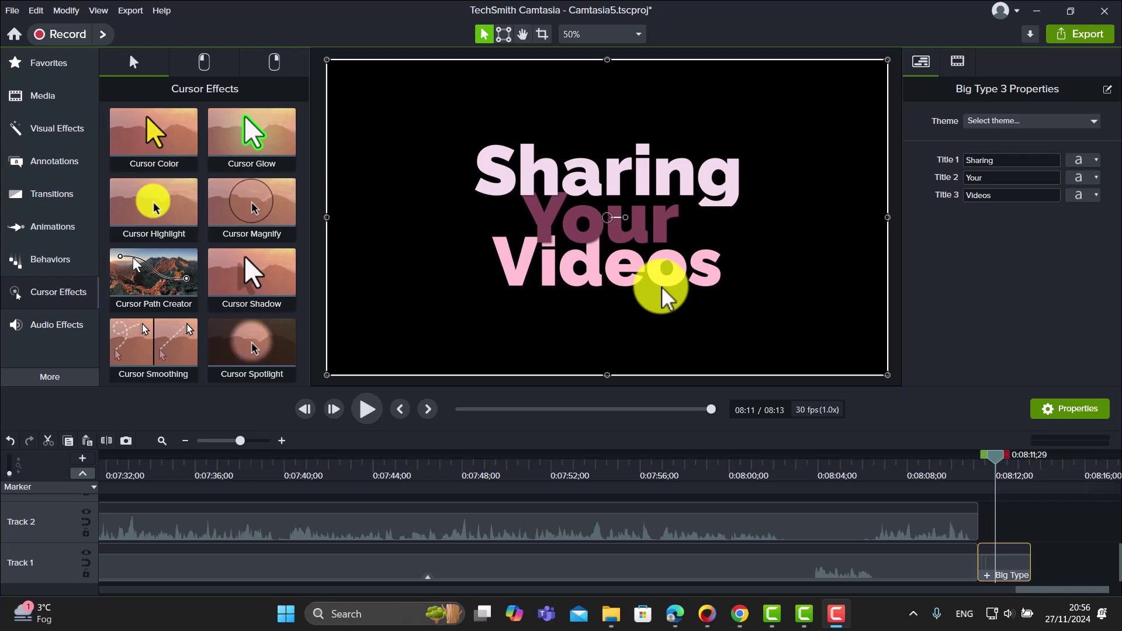
{"action": "left_click", "coordinate": [130, 11]}
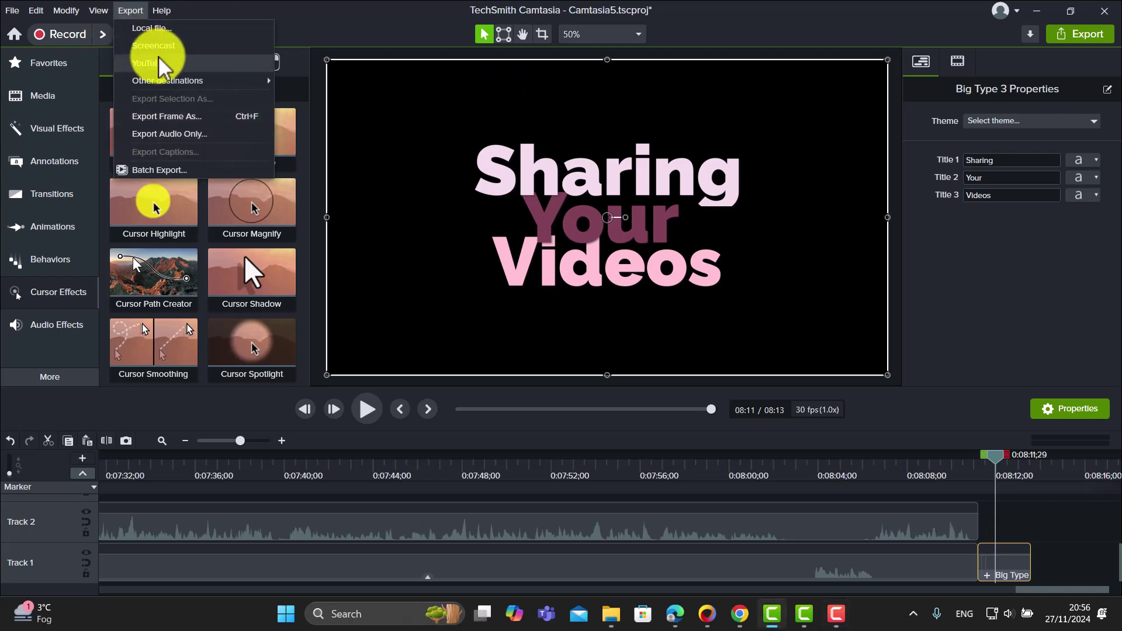
{"action": "key", "text": "Escape"}
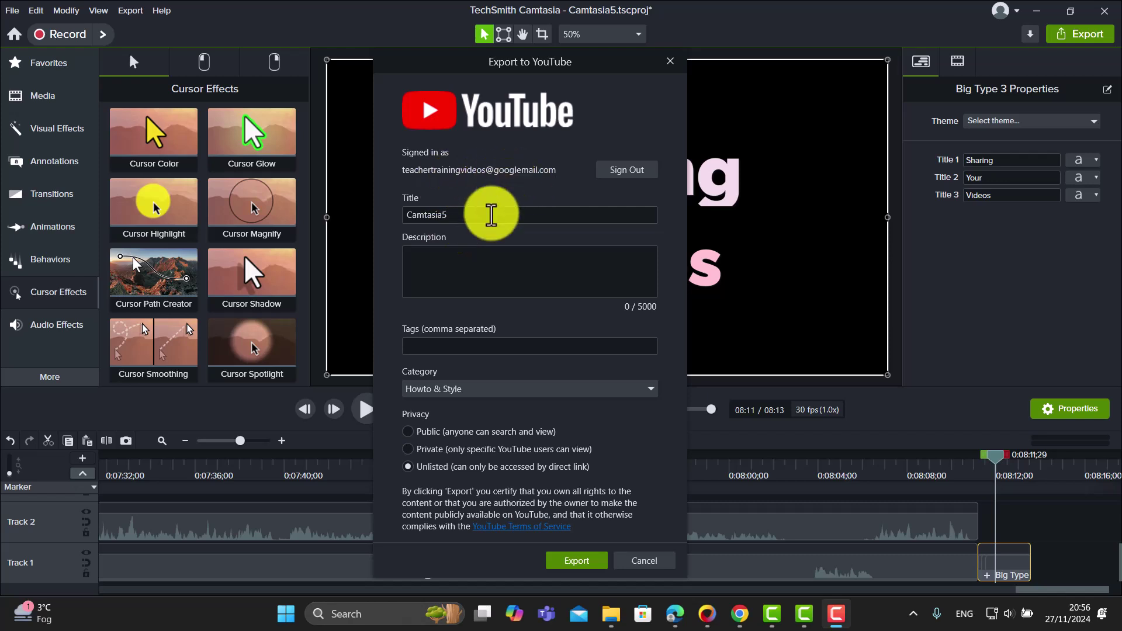
{"action": "left_click", "coordinate": [573, 214]}
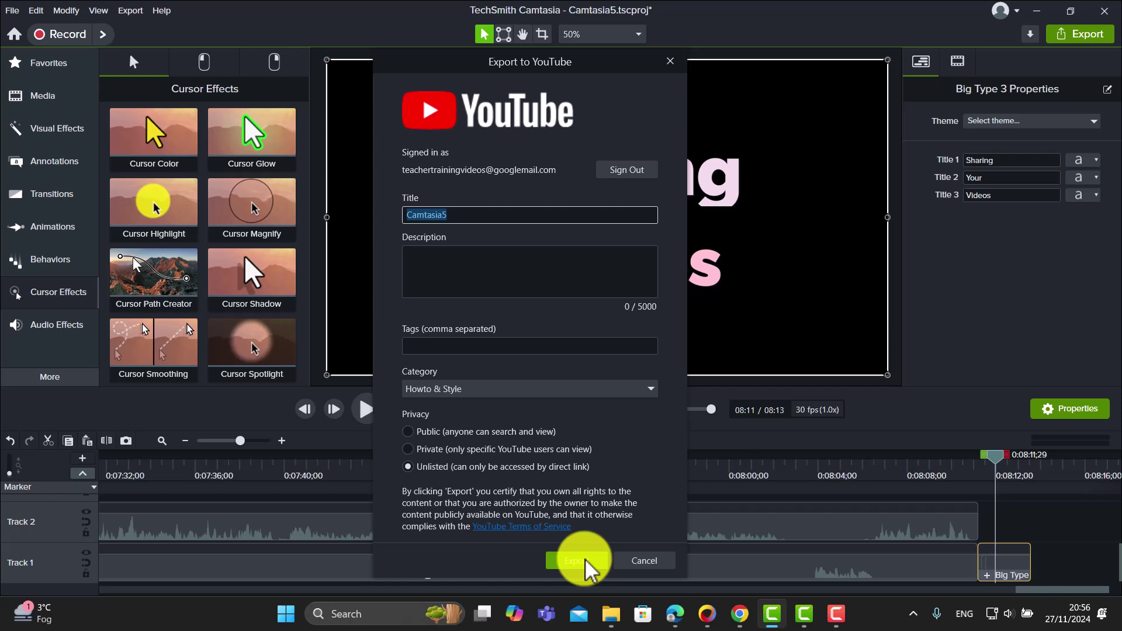
{"action": "left_click", "coordinate": [670, 62]}
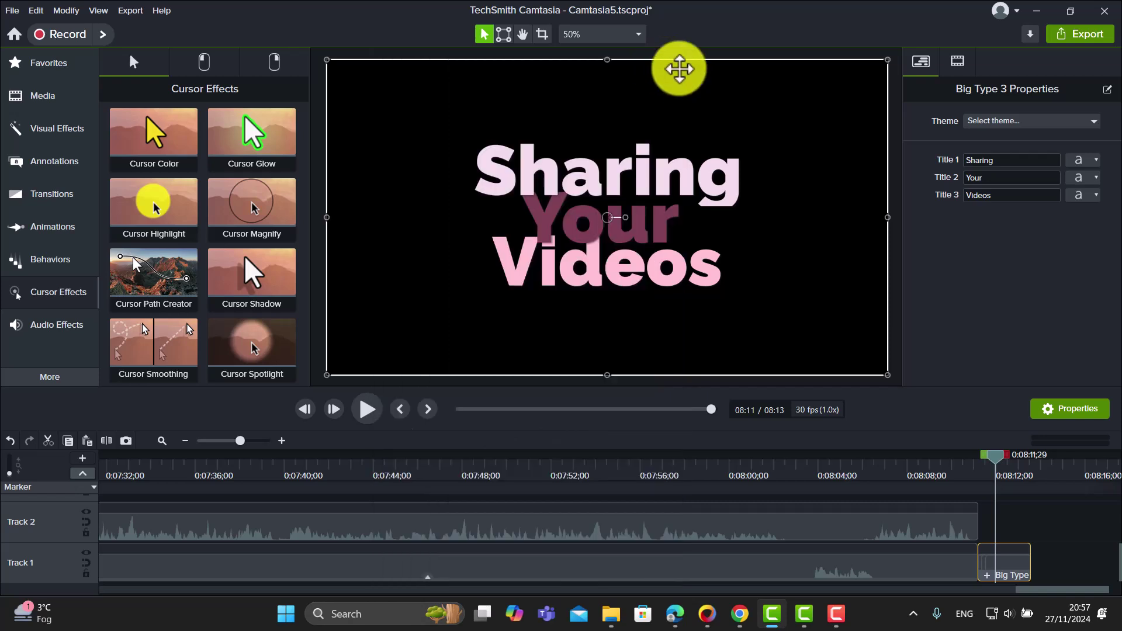
Start a local file export of Camtasia5 and set the Desktop as the save location.
{"action": "left_click", "coordinate": [130, 10]}
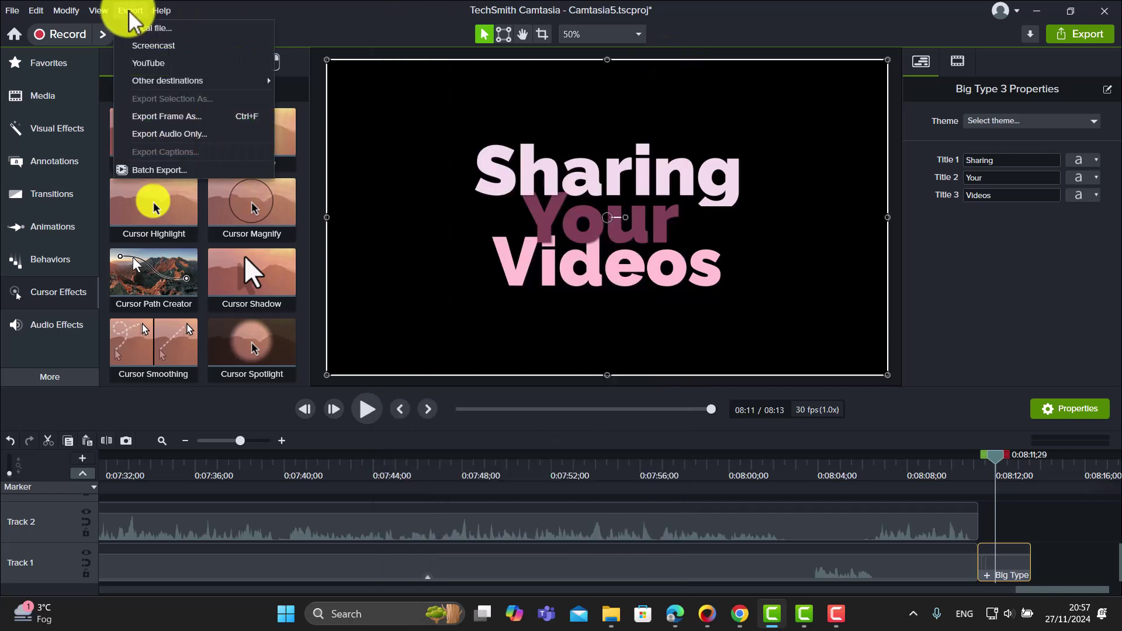
{"action": "left_click", "coordinate": [149, 28]}
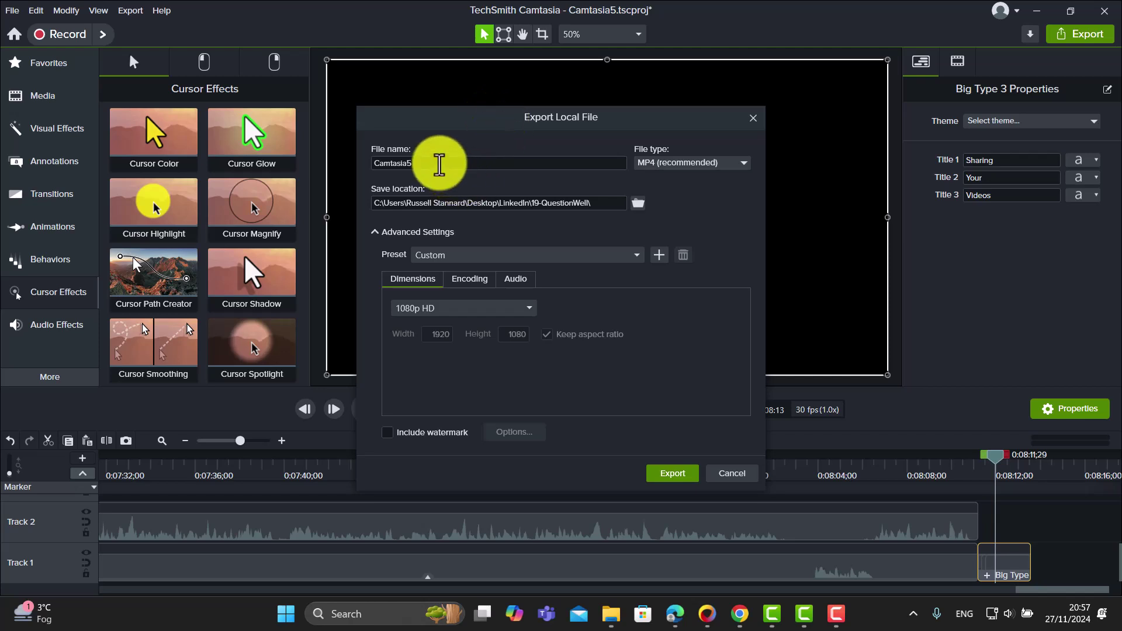
{"action": "left_click", "coordinate": [438, 163]}
{"action": "left_click", "coordinate": [638, 202]}
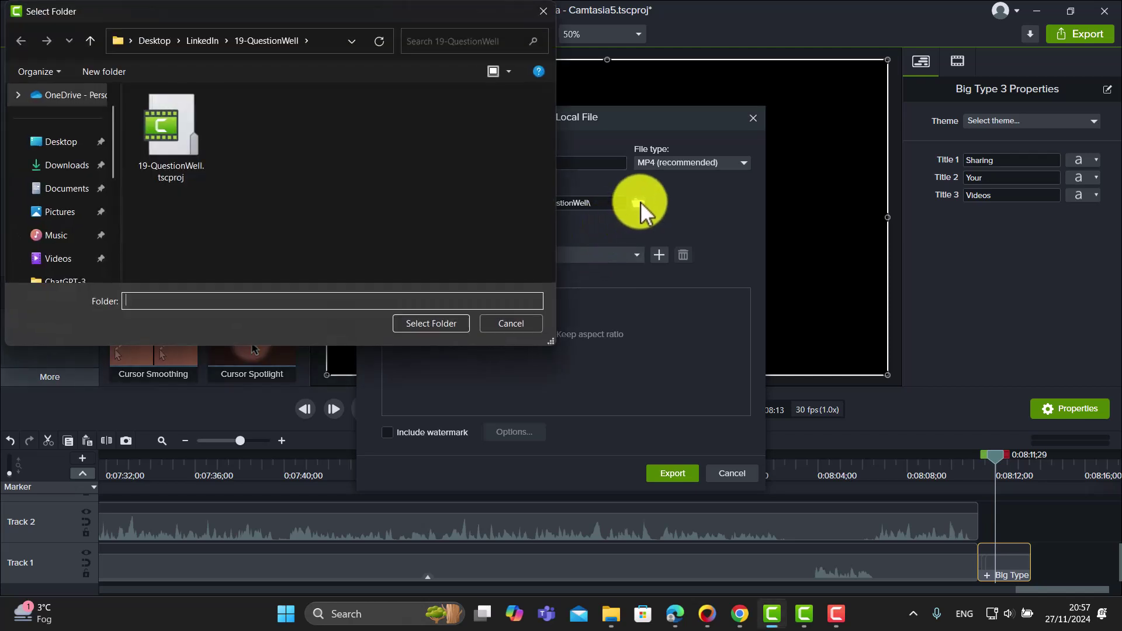
{"action": "left_click", "coordinate": [85, 142]}
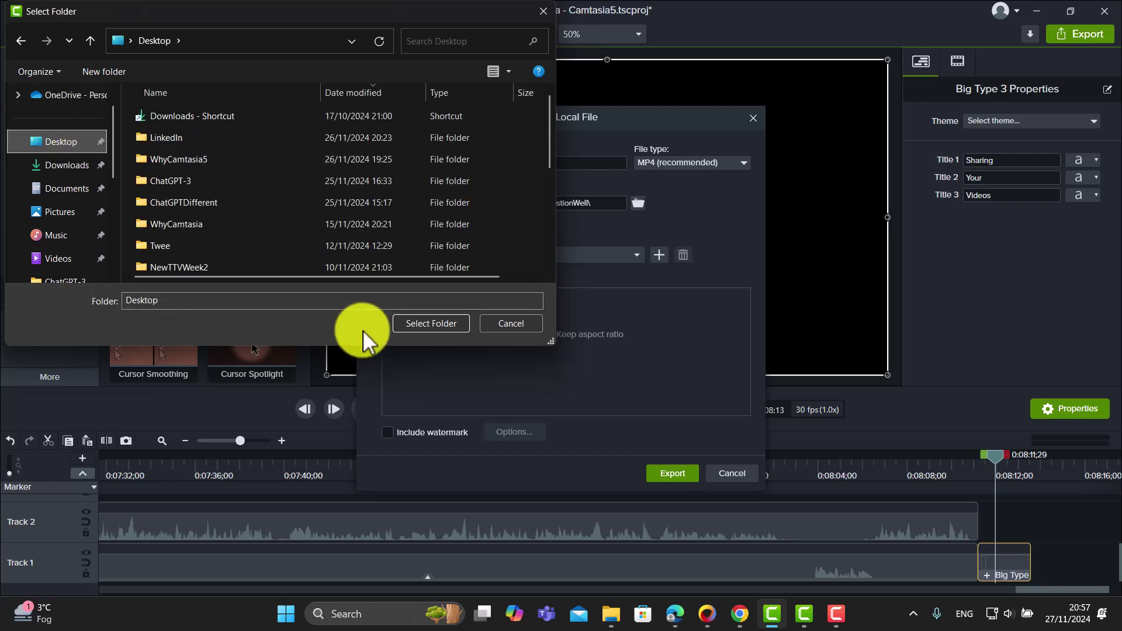
{"action": "left_click", "coordinate": [431, 324]}
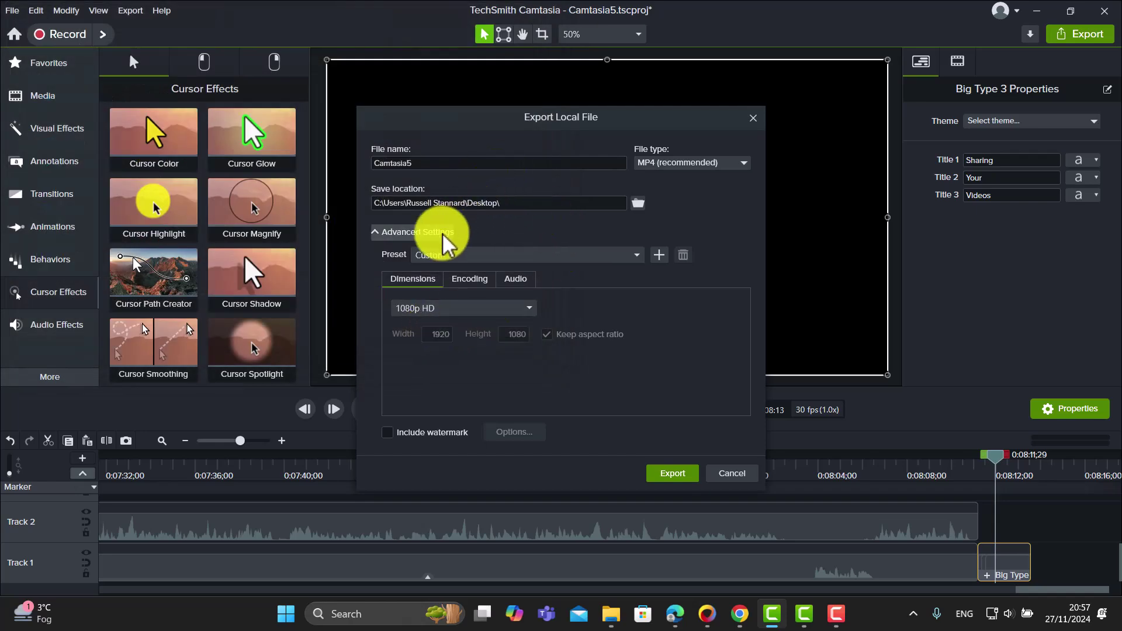
Set the export dimensions to 720p HD and review the Encoding settings.
{"action": "left_click", "coordinate": [529, 309]}
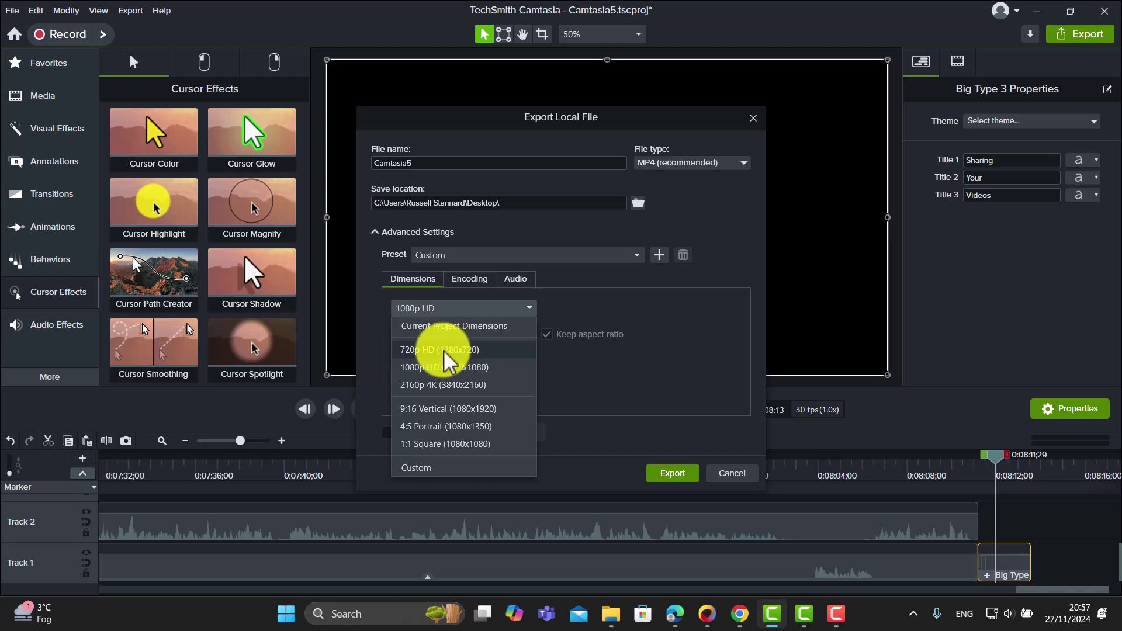
{"action": "left_click", "coordinate": [474, 355]}
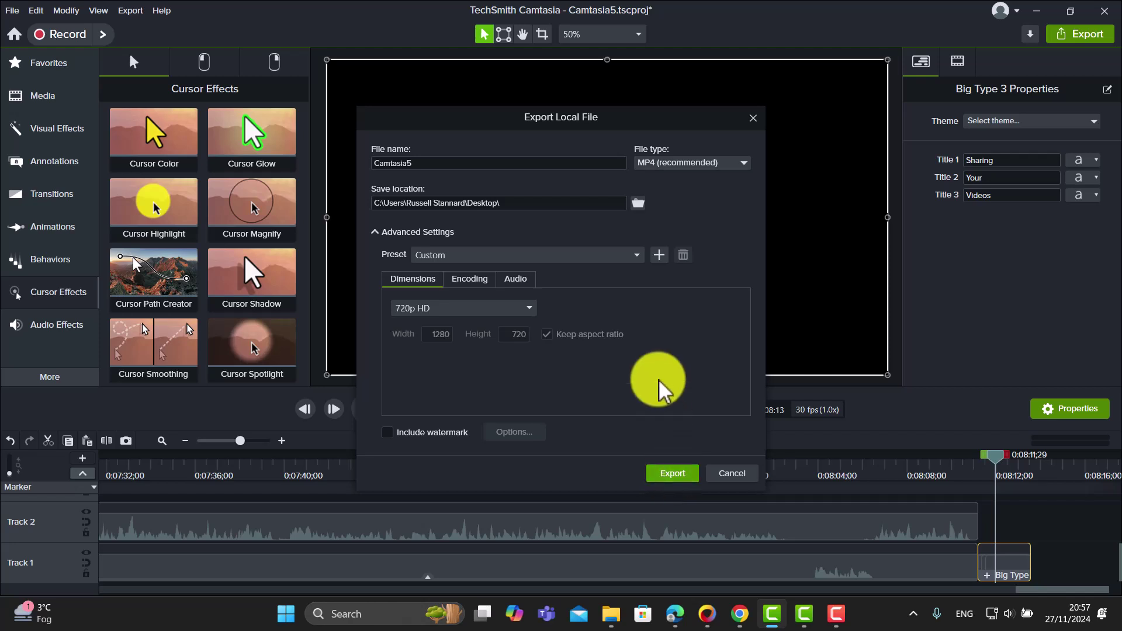
{"action": "left_click", "coordinate": [470, 279]}
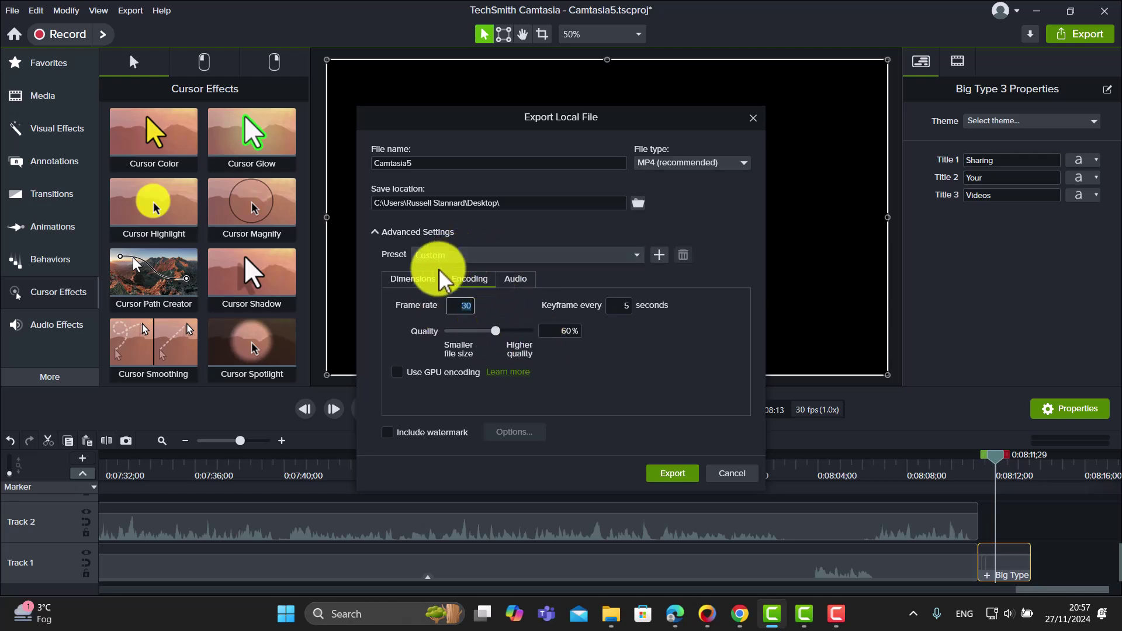
{"action": "left_click", "coordinate": [412, 278]}
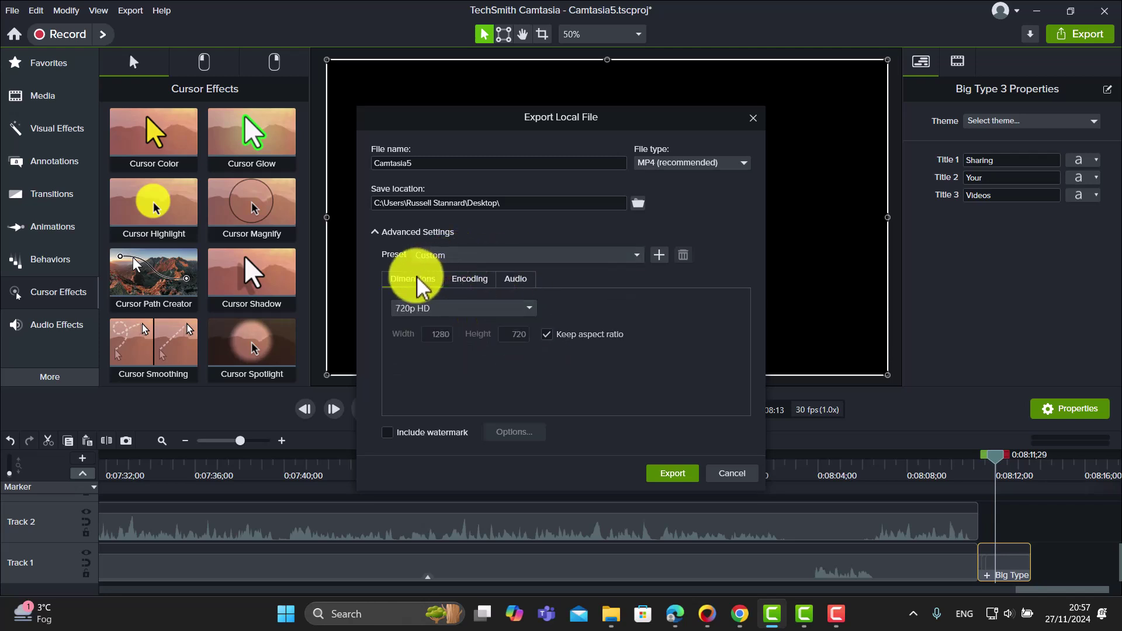
{"action": "left_click", "coordinate": [527, 307]}
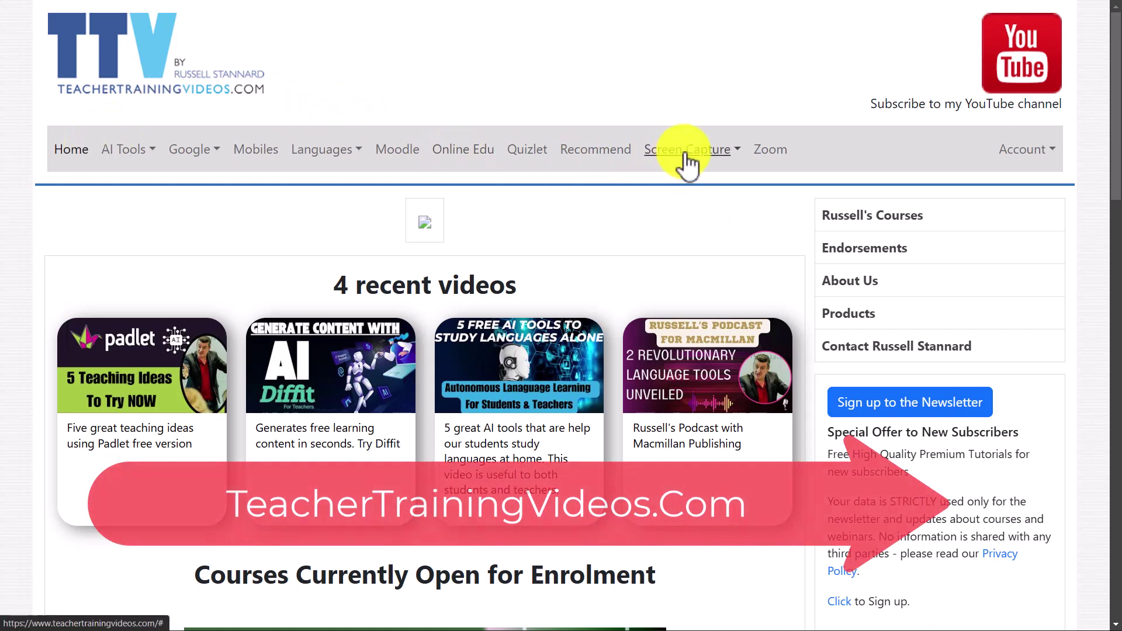
Go to the Camtasia tutorials page via the Screen Capture menu and scroll its thumbnails.
{"action": "left_click", "coordinate": [736, 152]}
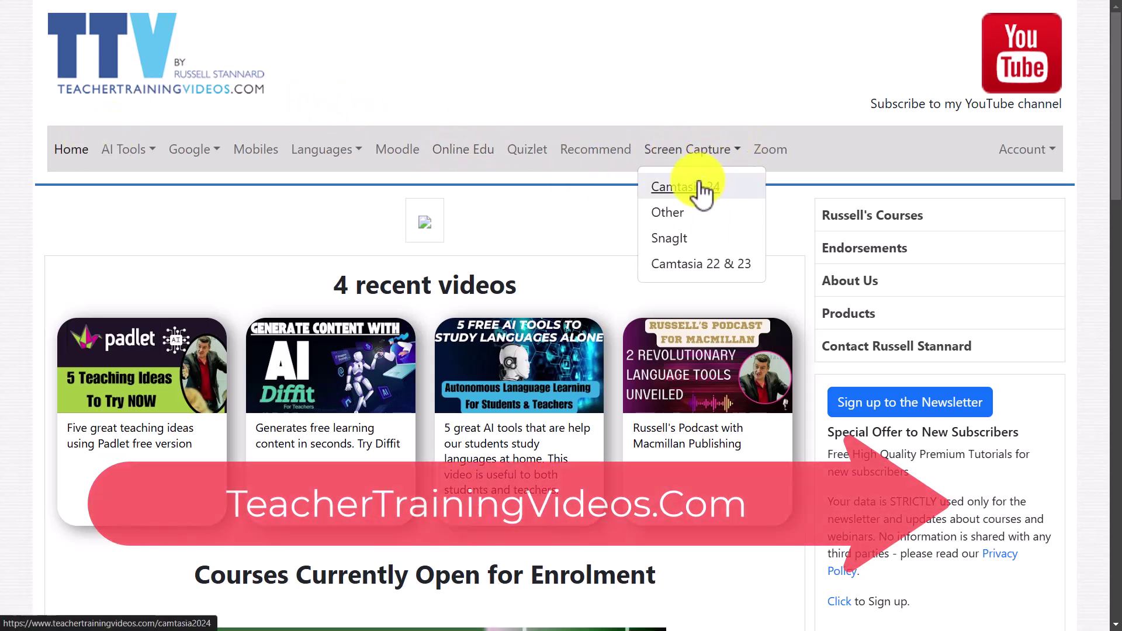
{"action": "left_click", "coordinate": [682, 266]}
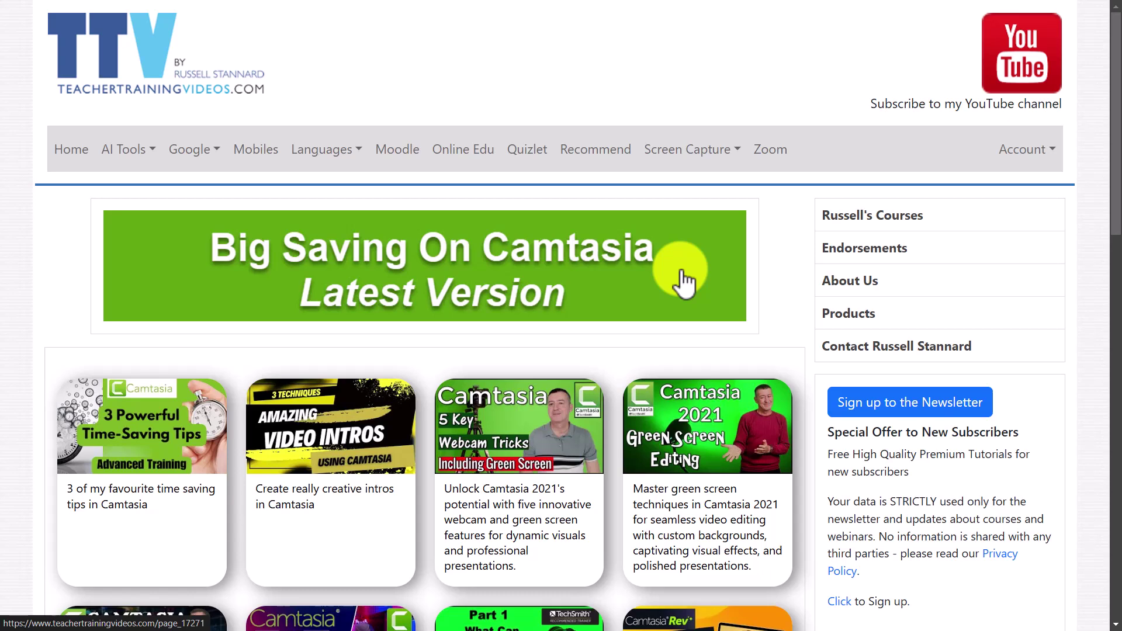
{"action": "scroll", "coordinate": [1118, 114], "scroll_direction": "down", "scroll_amount": 2}
{"action": "left_click_drag", "start_coordinate": [1118, 114], "coordinate": [1102, 243]}
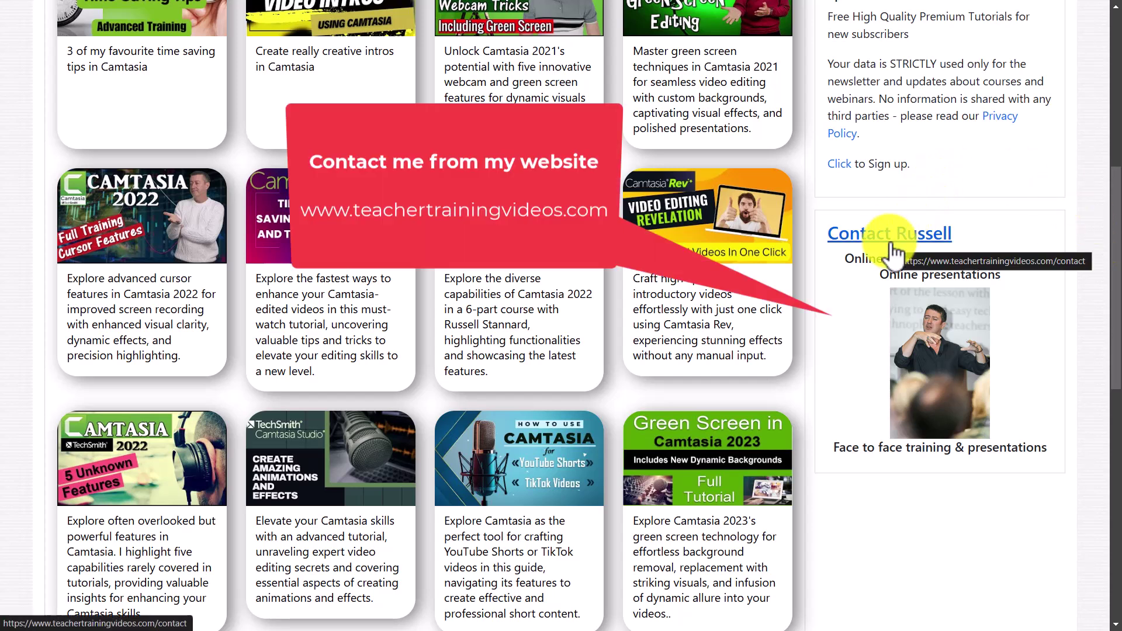